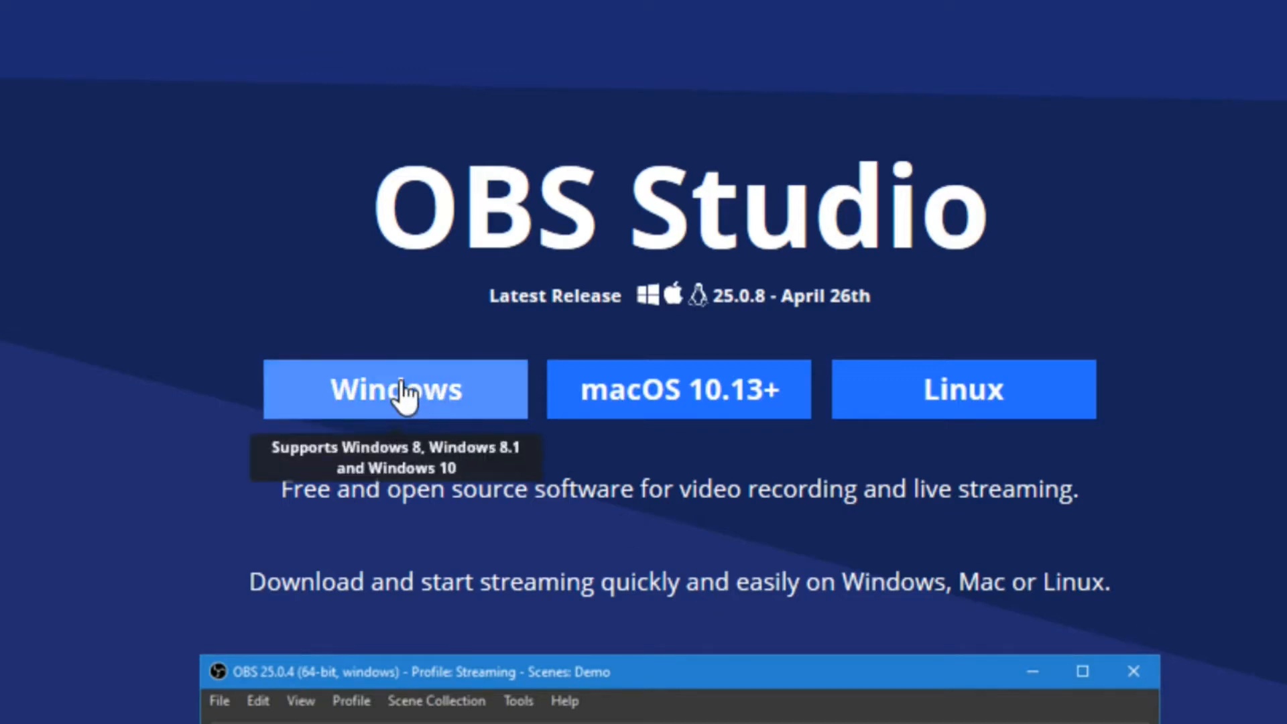
Download the Windows version of OBS Studio from its website
left_click(451, 411)
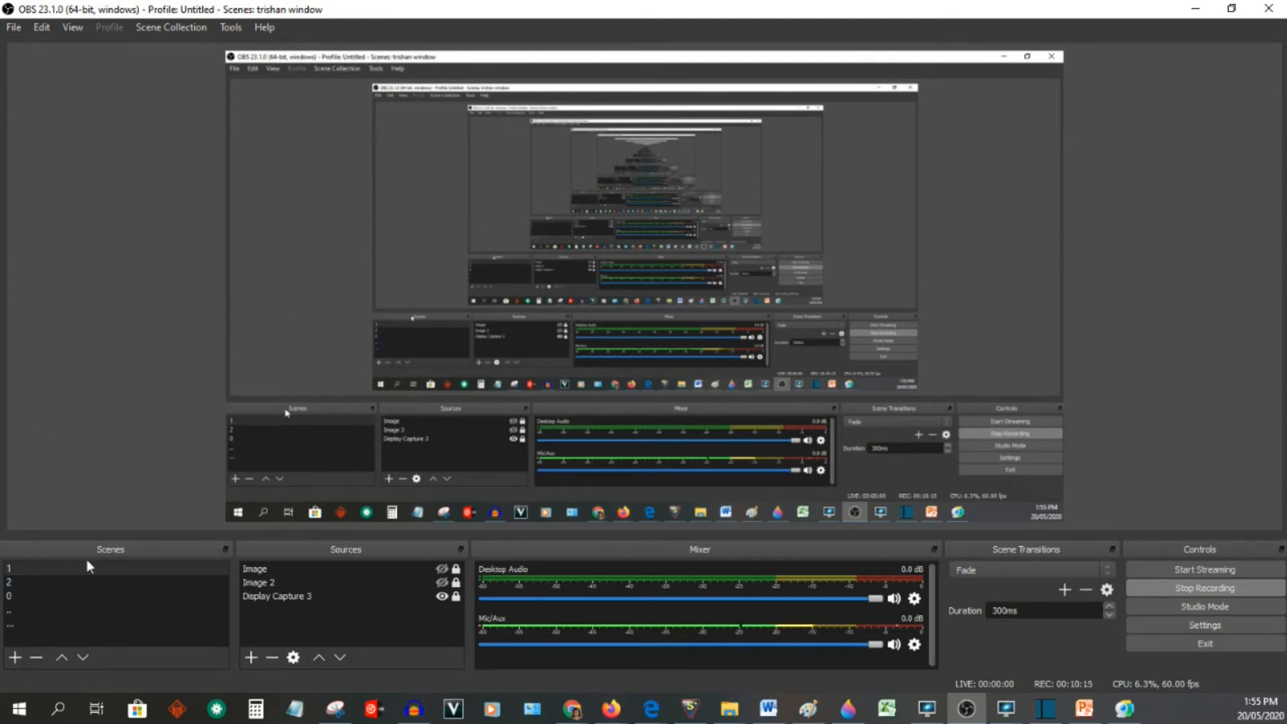
Add a new scene named "New Scene 1"
left_click(15, 661)
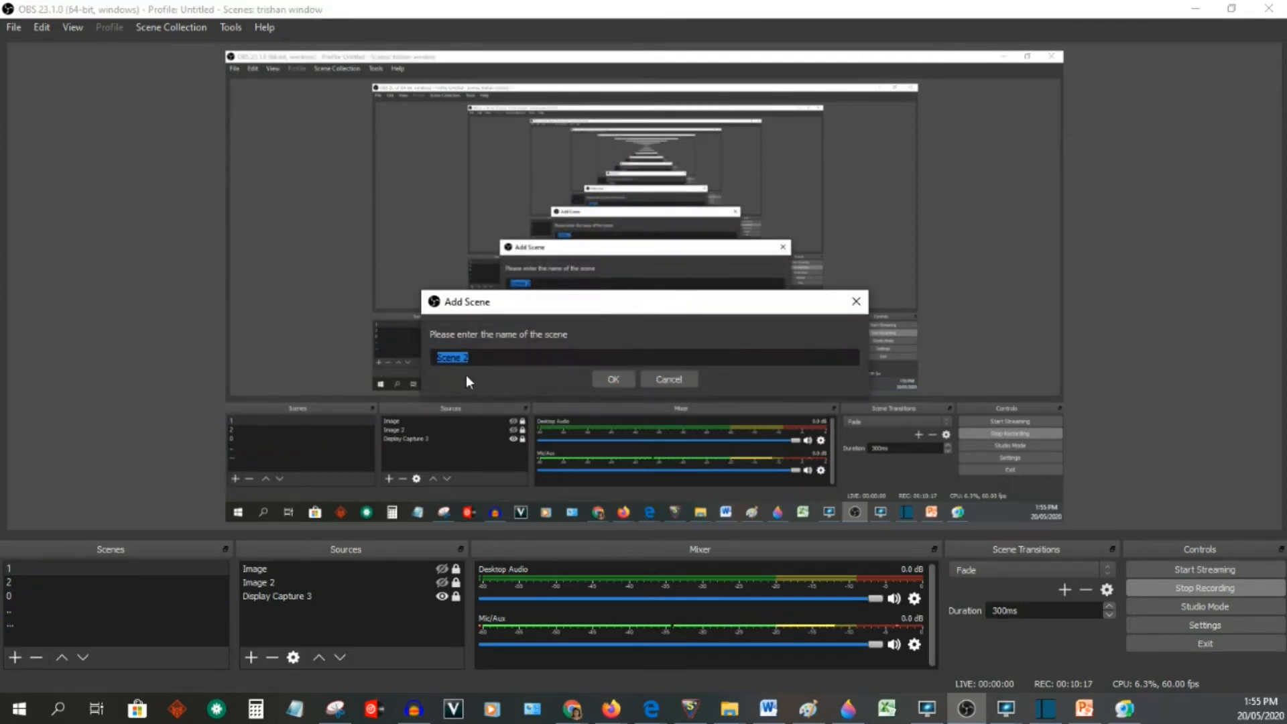
left_click(438, 358)
type("neqw")
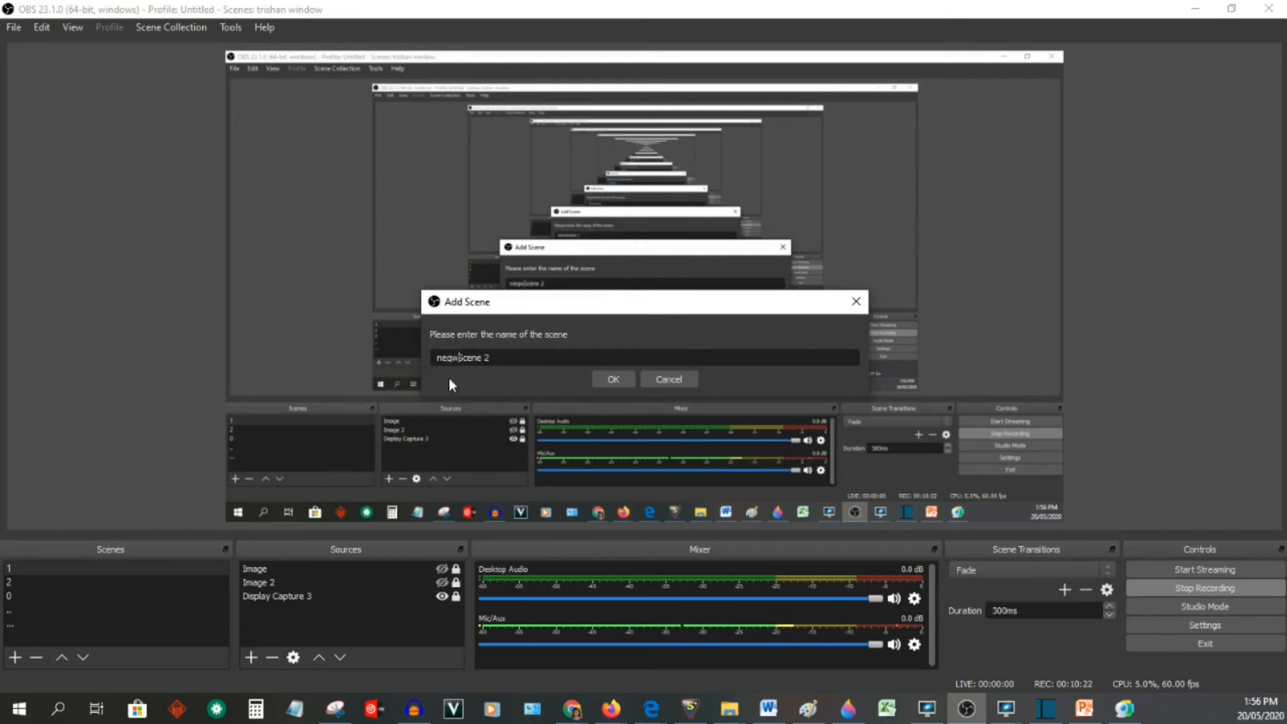
key("BackSpace")
key("BackSpace")
key("BackSpace")
key("BackSpace")
key("BackSpace")
type("New Scene 1")
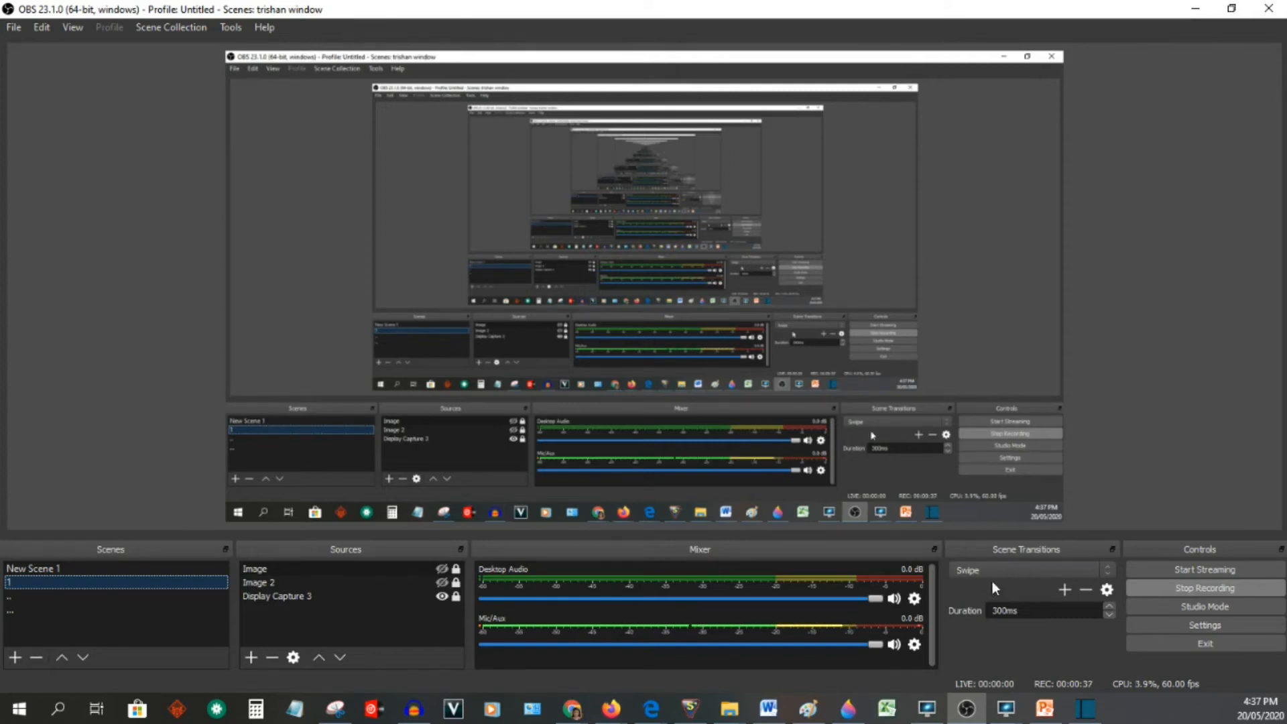
Enable Studio Mode and load New Scene 1 into the preview
left_click(1205, 606)
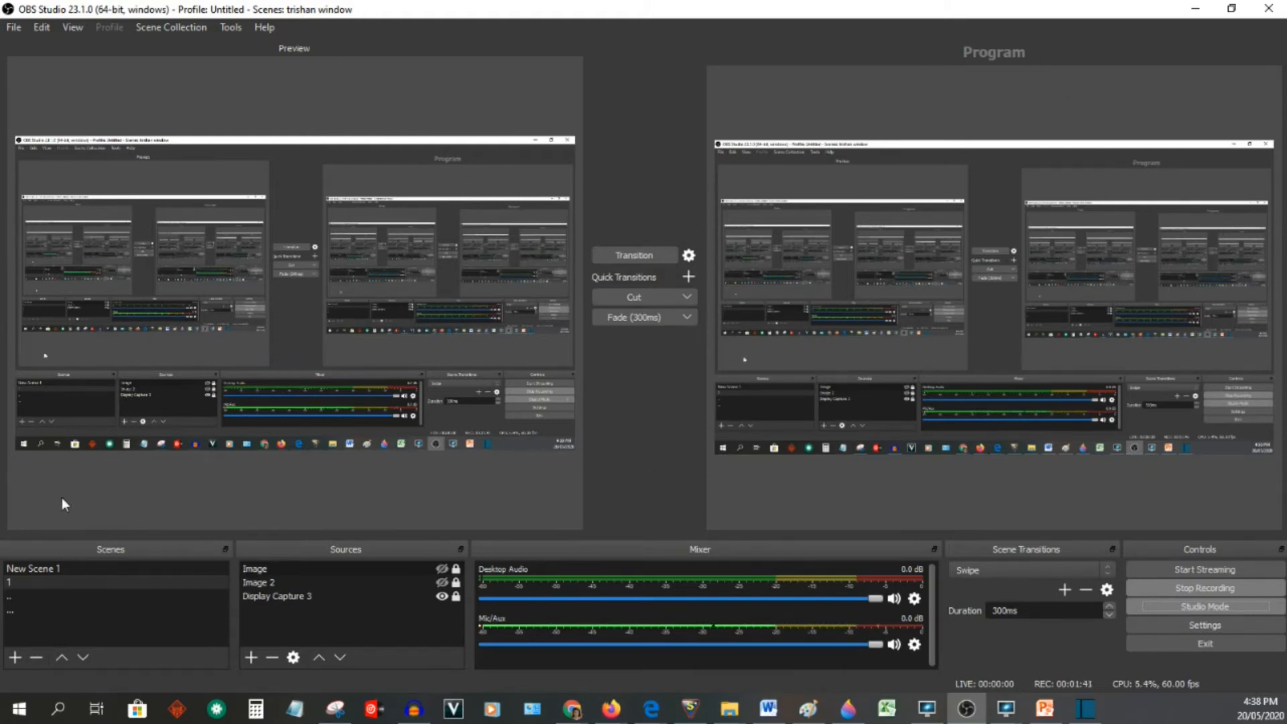
left_click(46, 569)
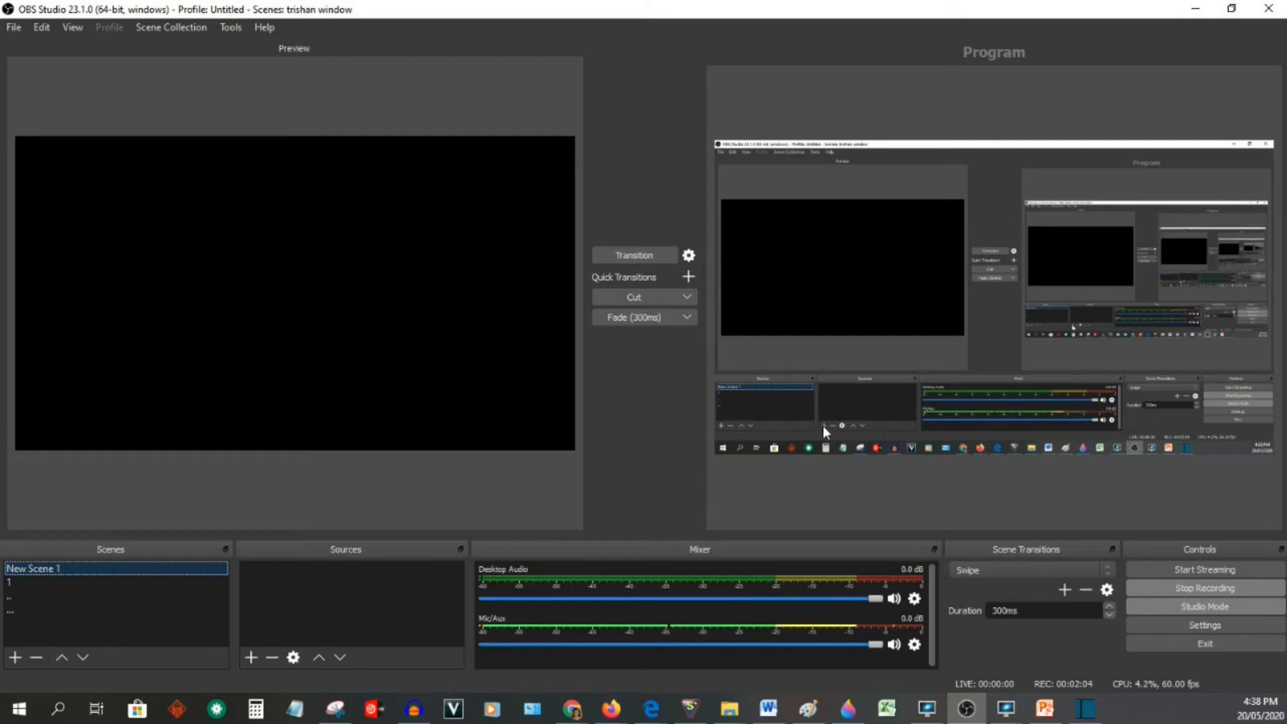
Add a new Display Capture source to New Scene 1 that captures Display 2 (1920x1200)
left_click(249, 658)
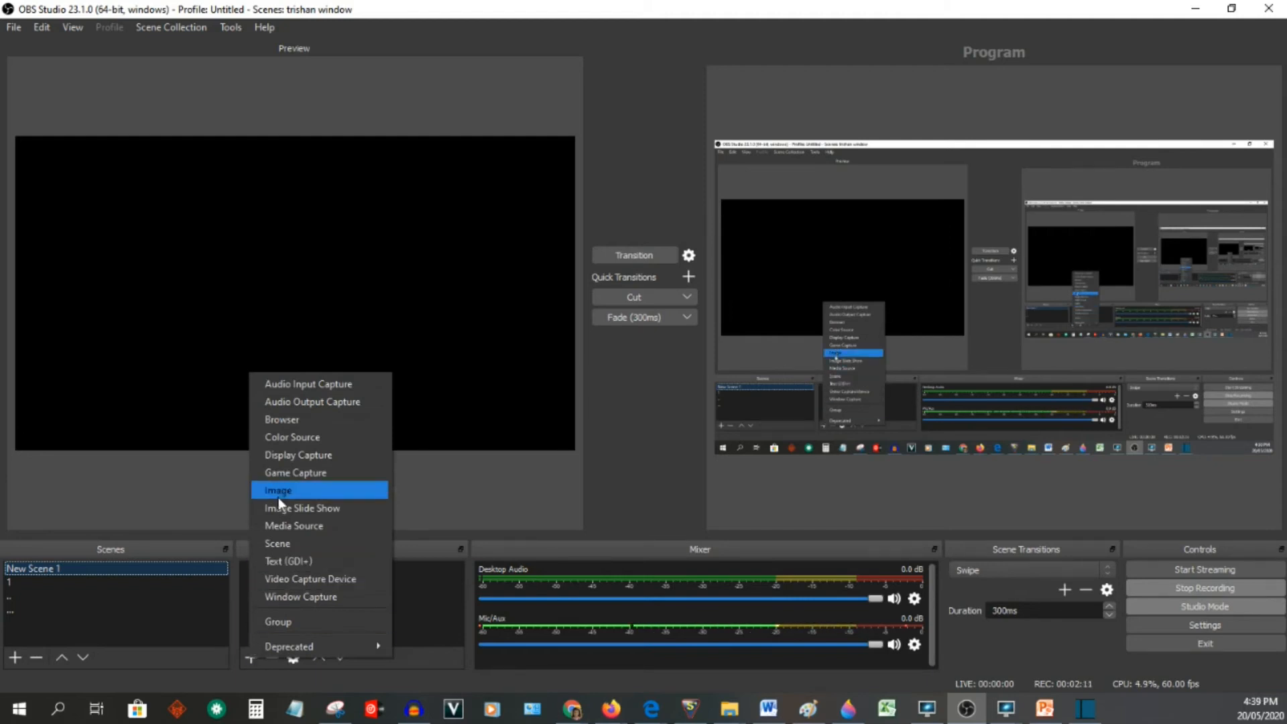
left_click(299, 456)
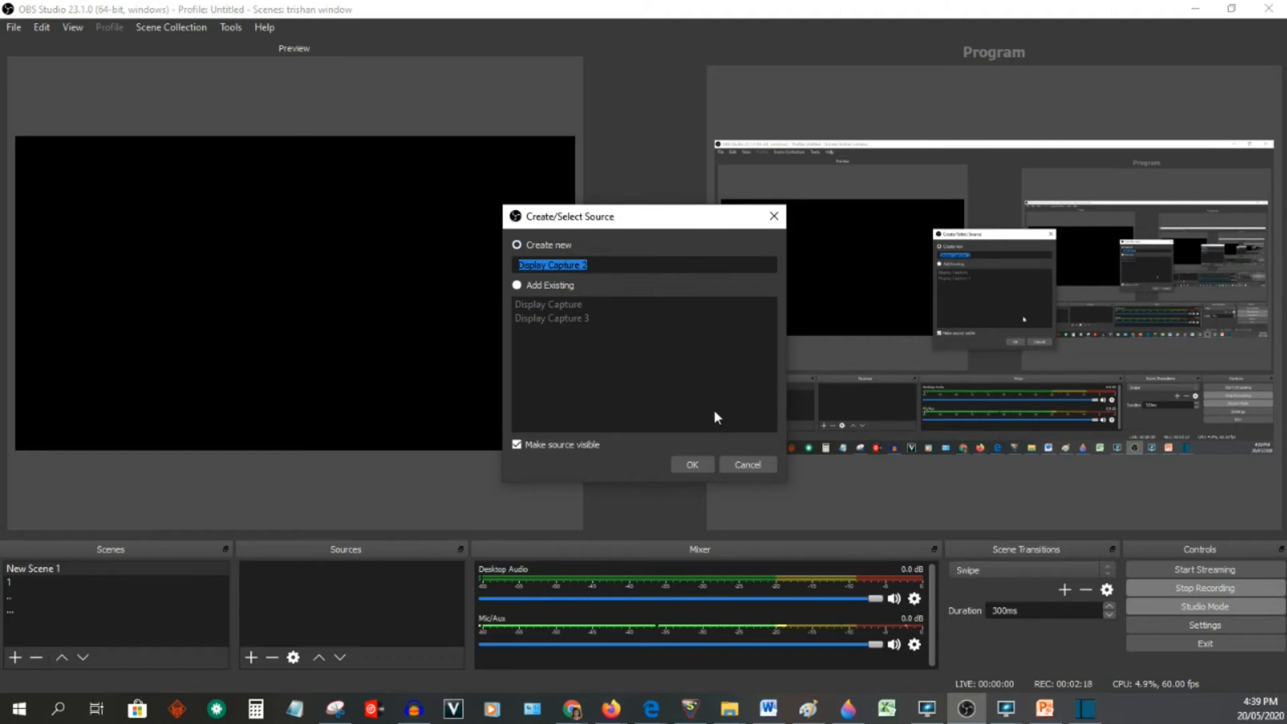
left_click(698, 460)
left_click(709, 454)
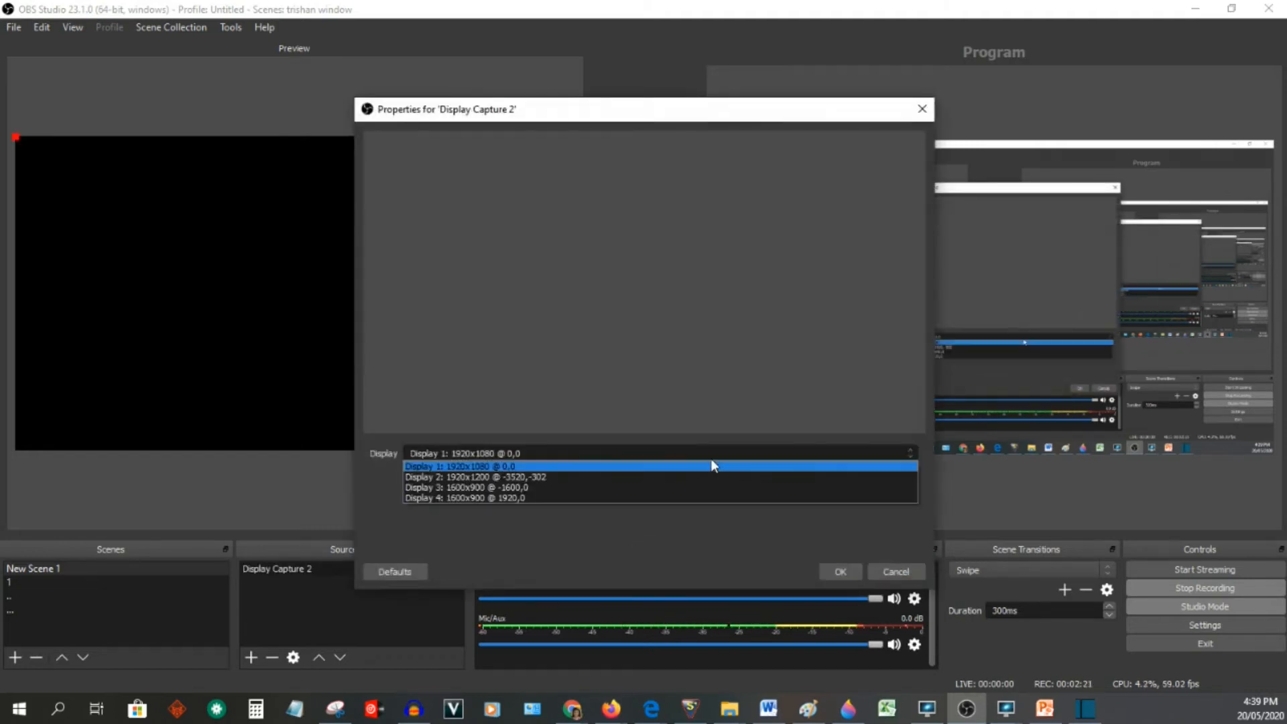
left_click(629, 477)
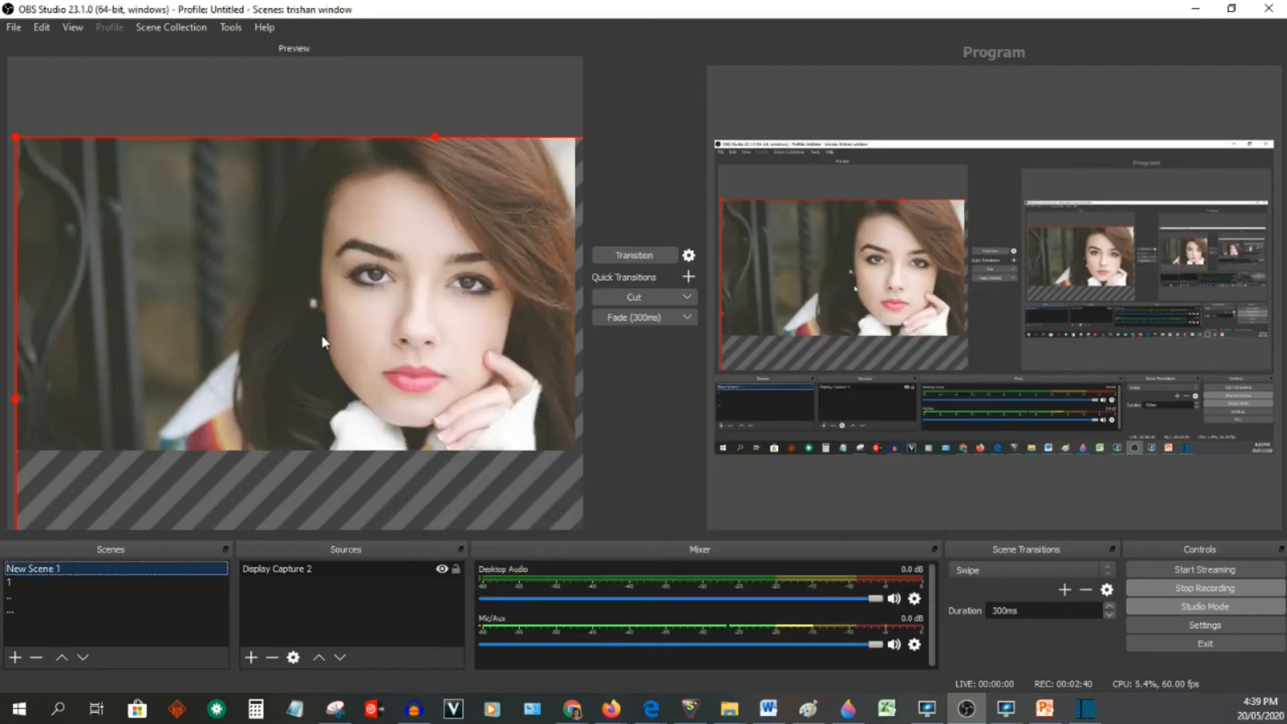
Scale, position and stretch the display capture so it fills the whole preview canvas
left_click_drag(322, 336, 394, 337)
left_click_drag(67, 300, 306, 244)
left_click_drag(73, 97, 117, 260)
left_click_drag(14, 516, 115, 365)
left_click_drag(241, 326, 138, 324)
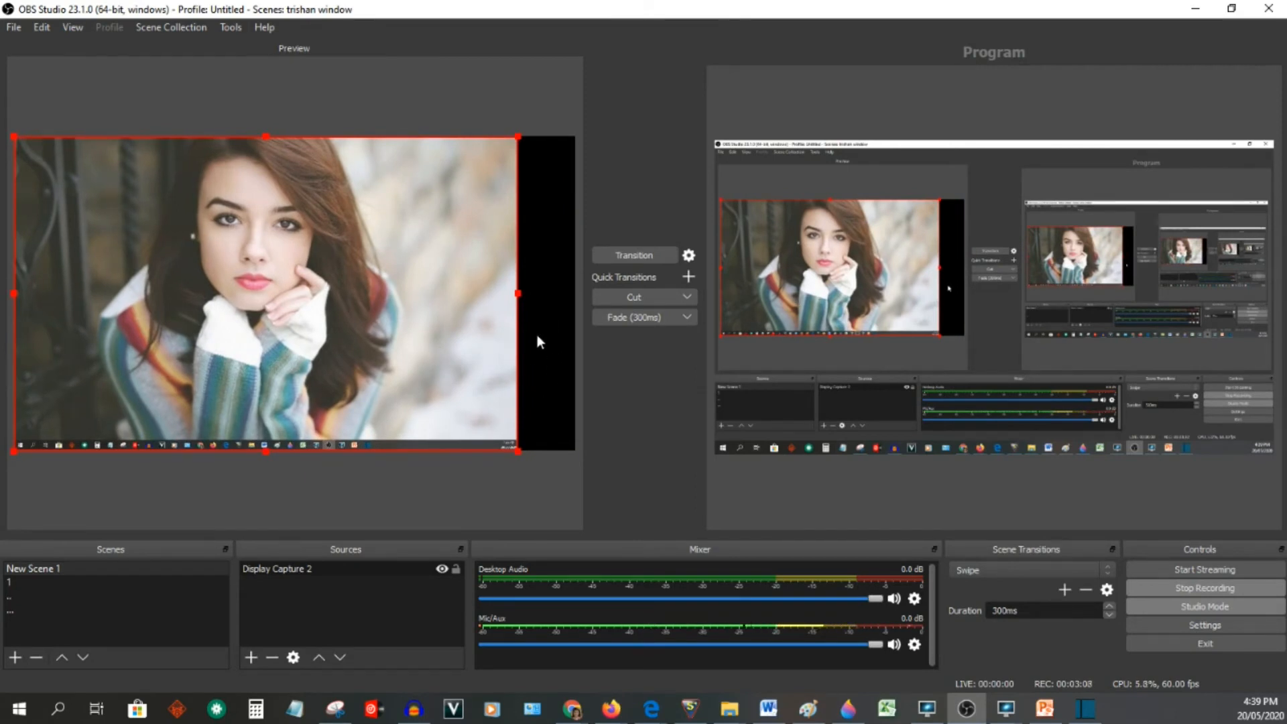
left_click_drag(521, 451, 513, 377)
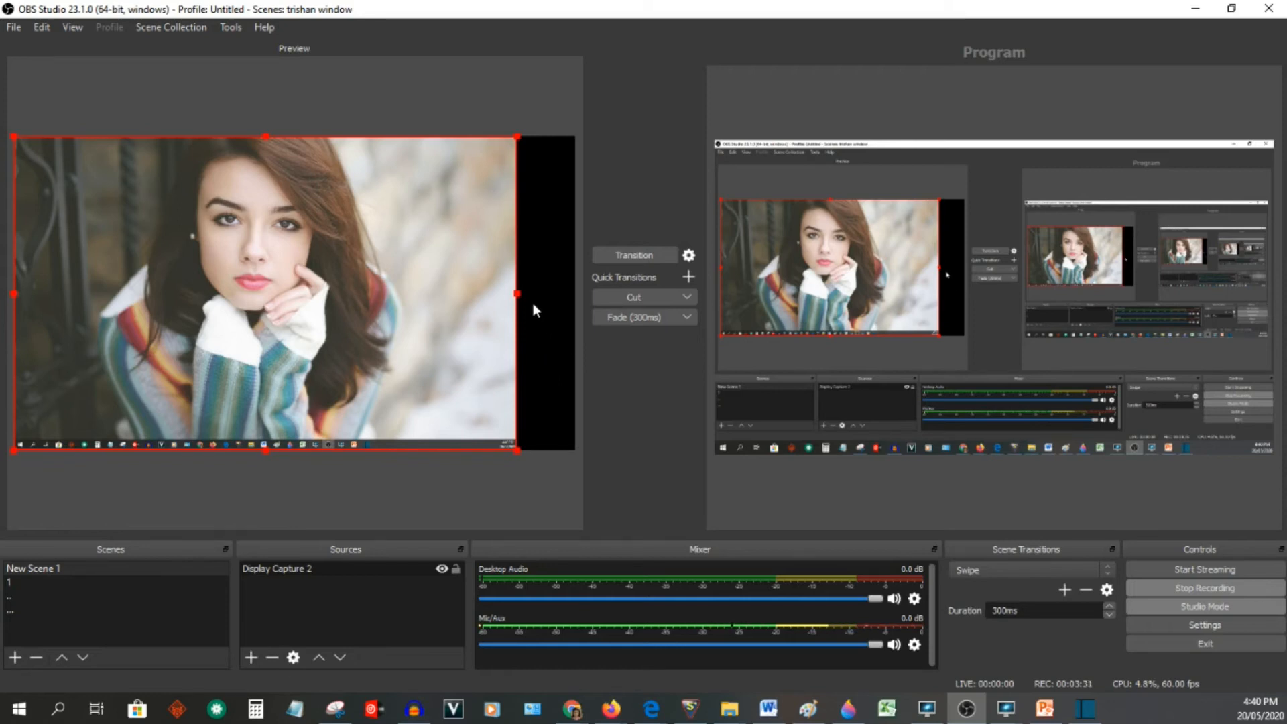
left_click_drag(518, 292, 574, 288)
left_click(499, 480)
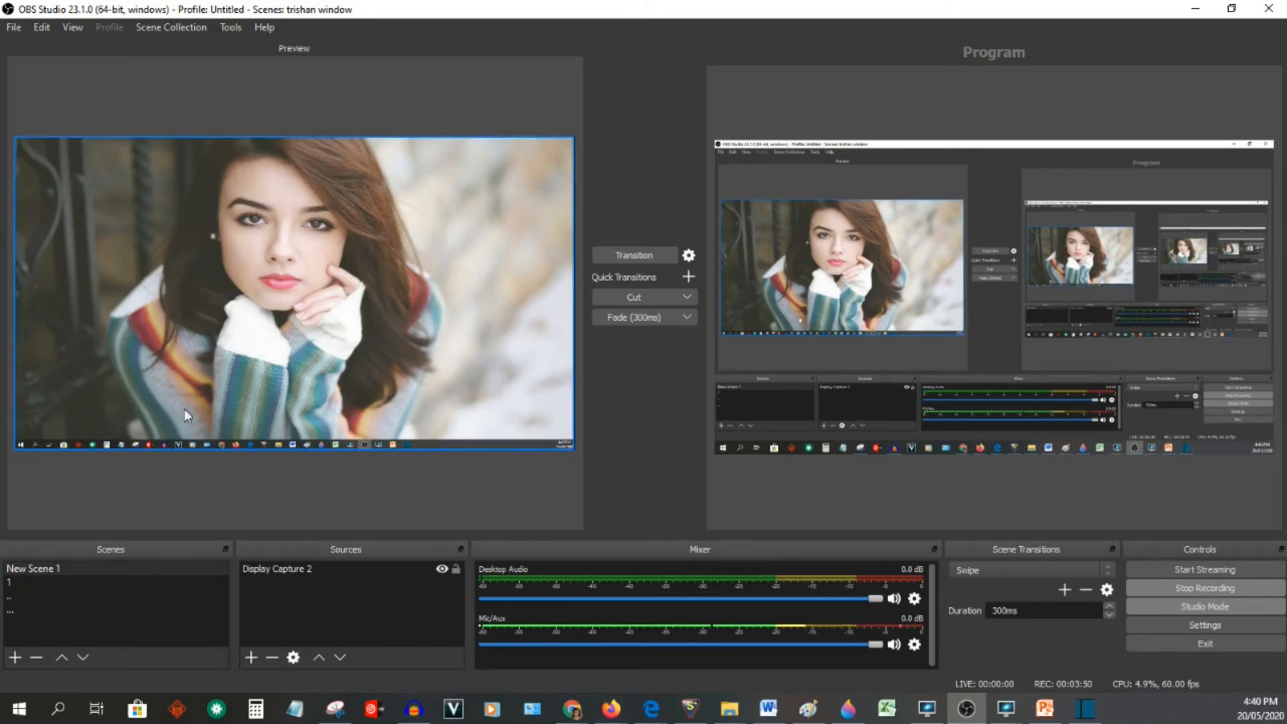
Stretch the display capture's lower edge past the canvas to hide the captured taskbar, and lock the source
left_click(419, 444)
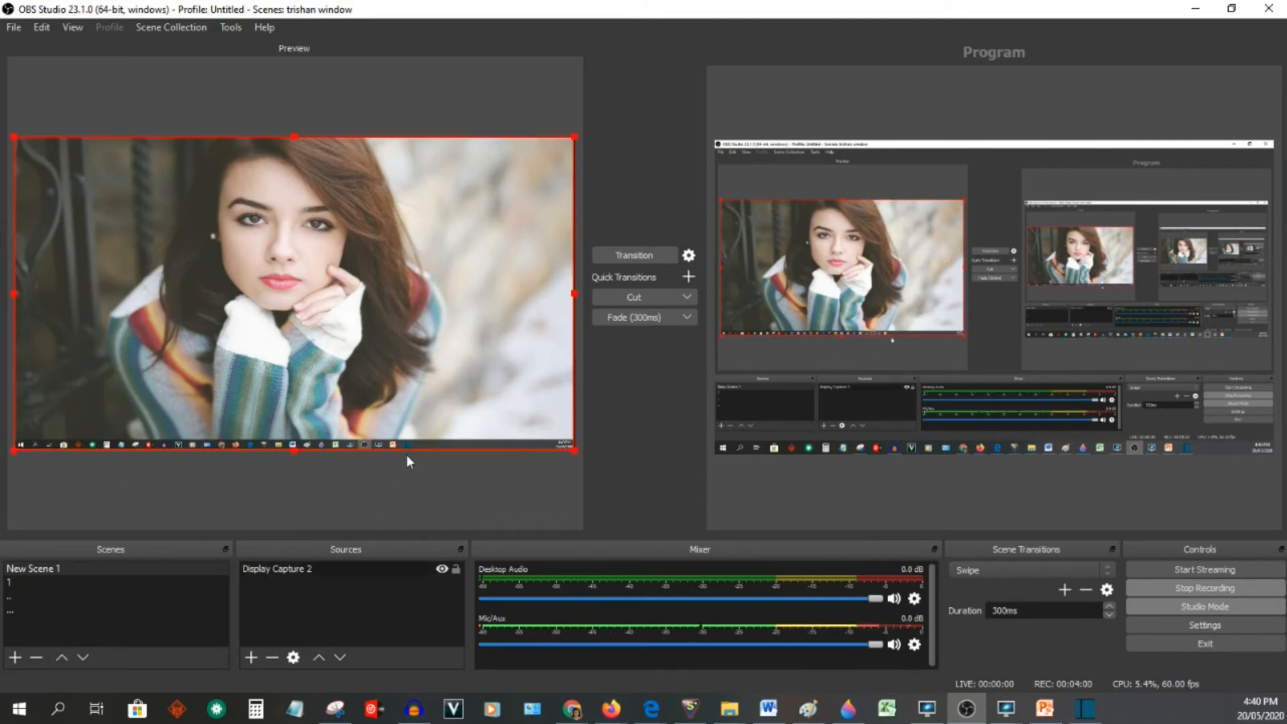
left_click_drag(294, 449, 308, 464)
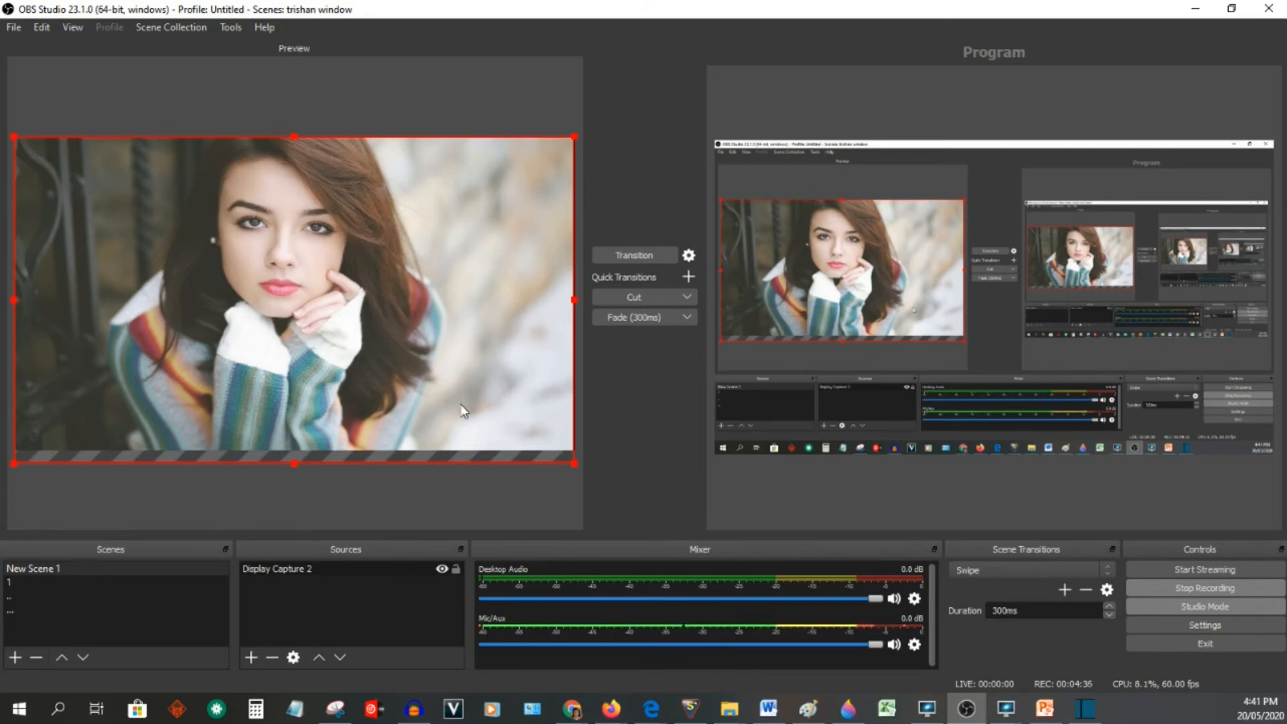
left_click(451, 571)
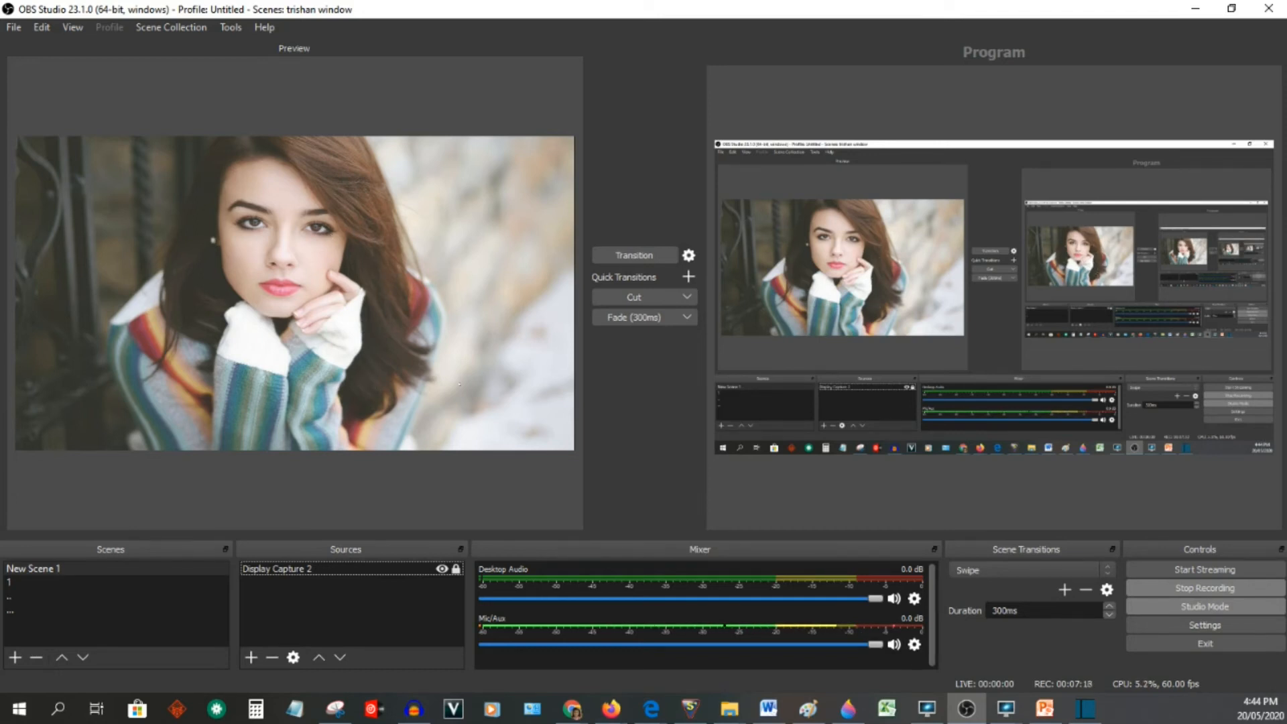
Add a new Video Capture Device source that uses the HP Webcam HD 4310
left_click(248, 657)
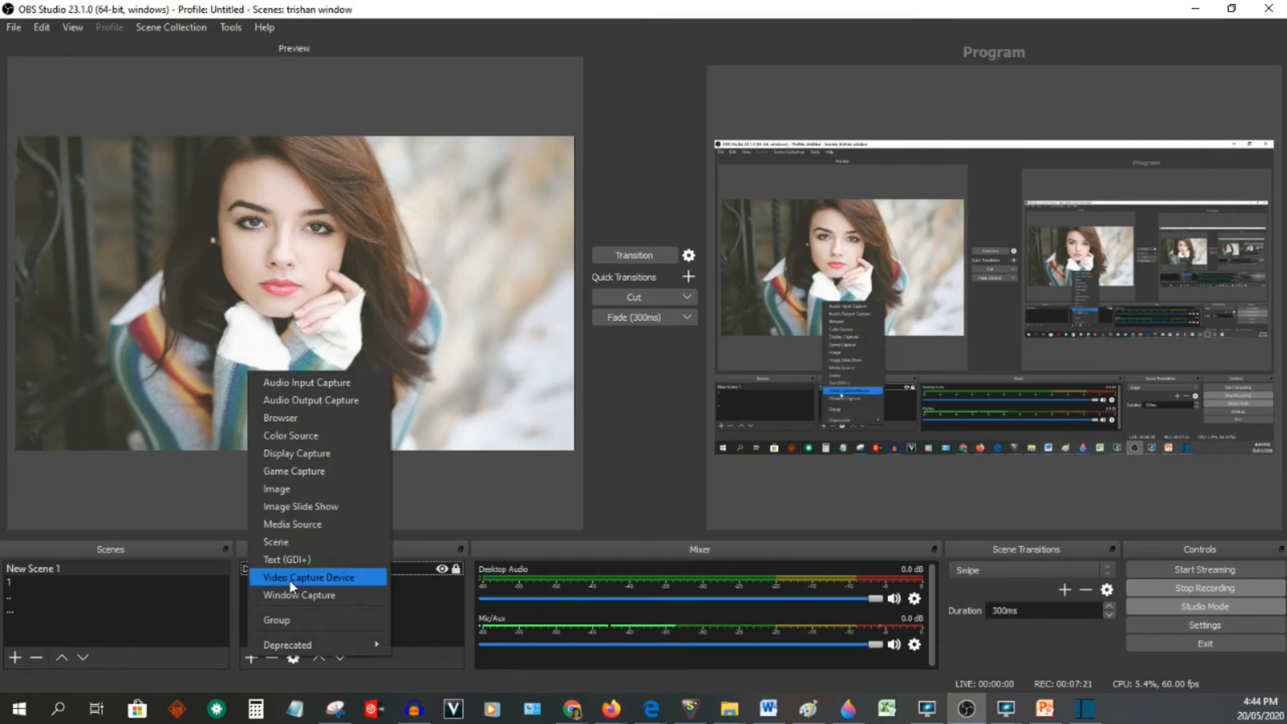
left_click(310, 578)
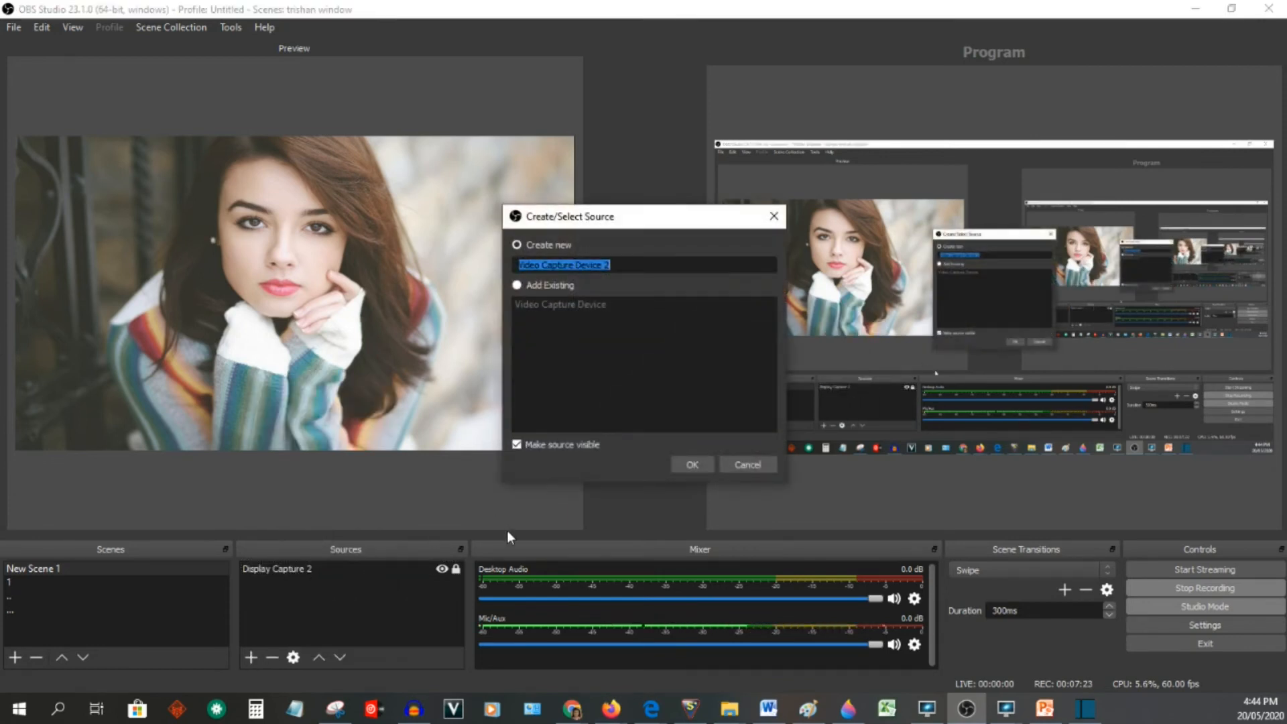
left_click(691, 465)
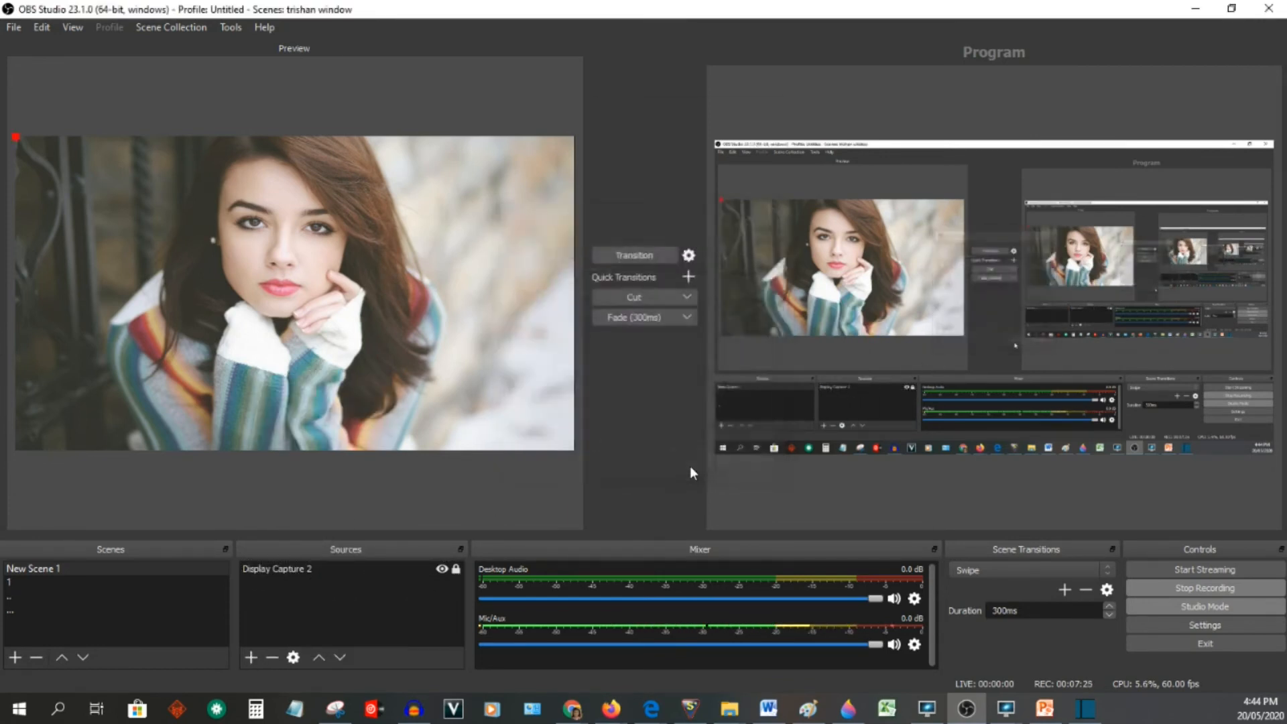
left_click(614, 323)
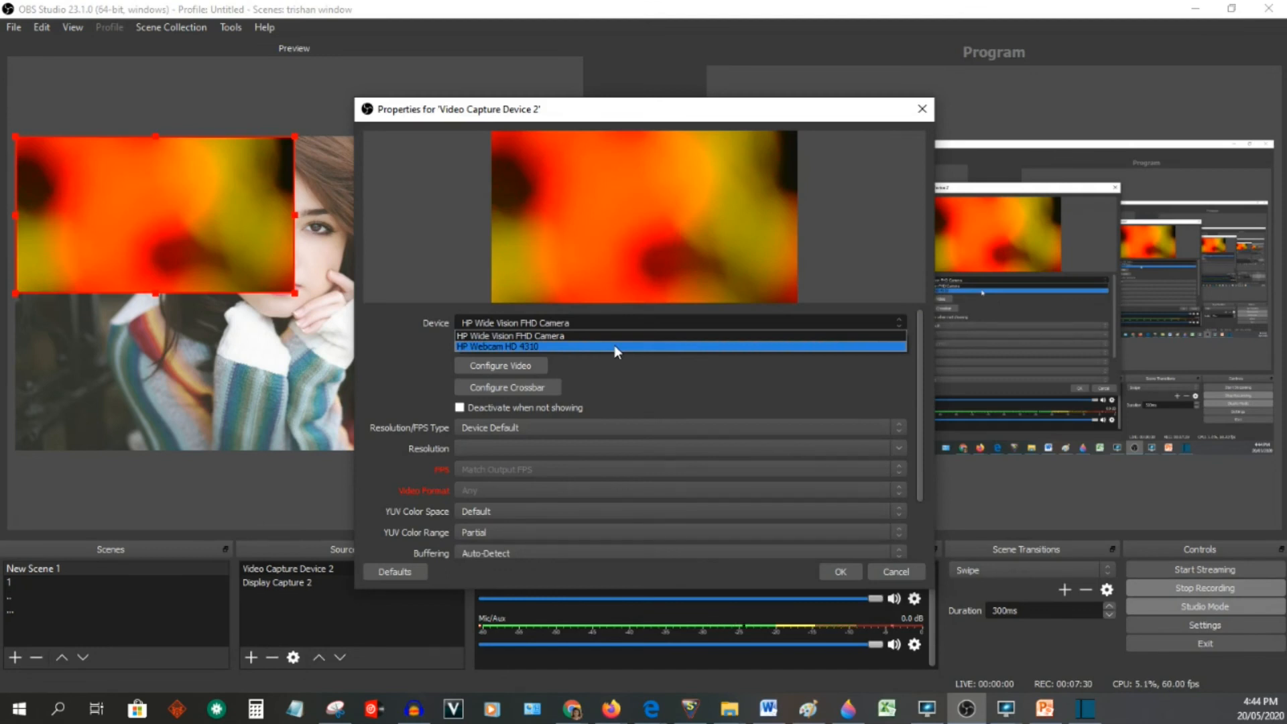
left_click(614, 346)
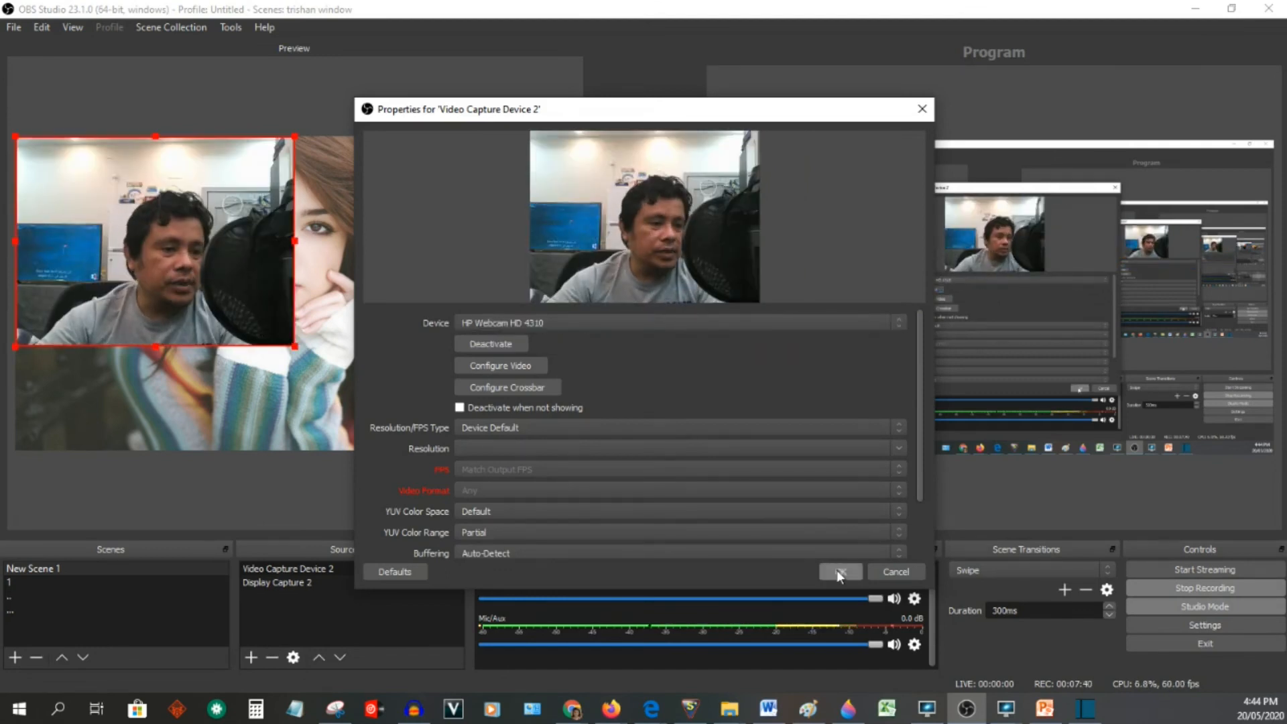
left_click(838, 572)
Shrink the webcam picture into the lower-right corner of the canvas and lock its source
left_click_drag(168, 275, 438, 364)
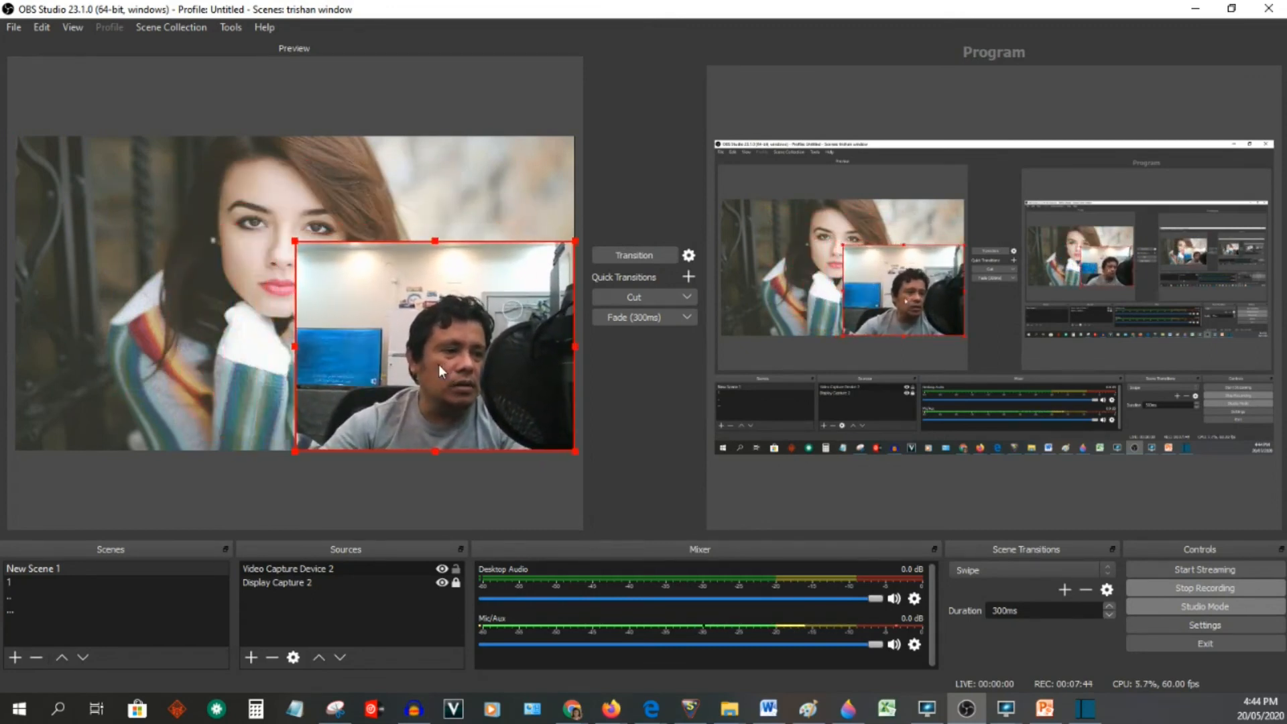
left_click_drag(295, 245, 449, 360)
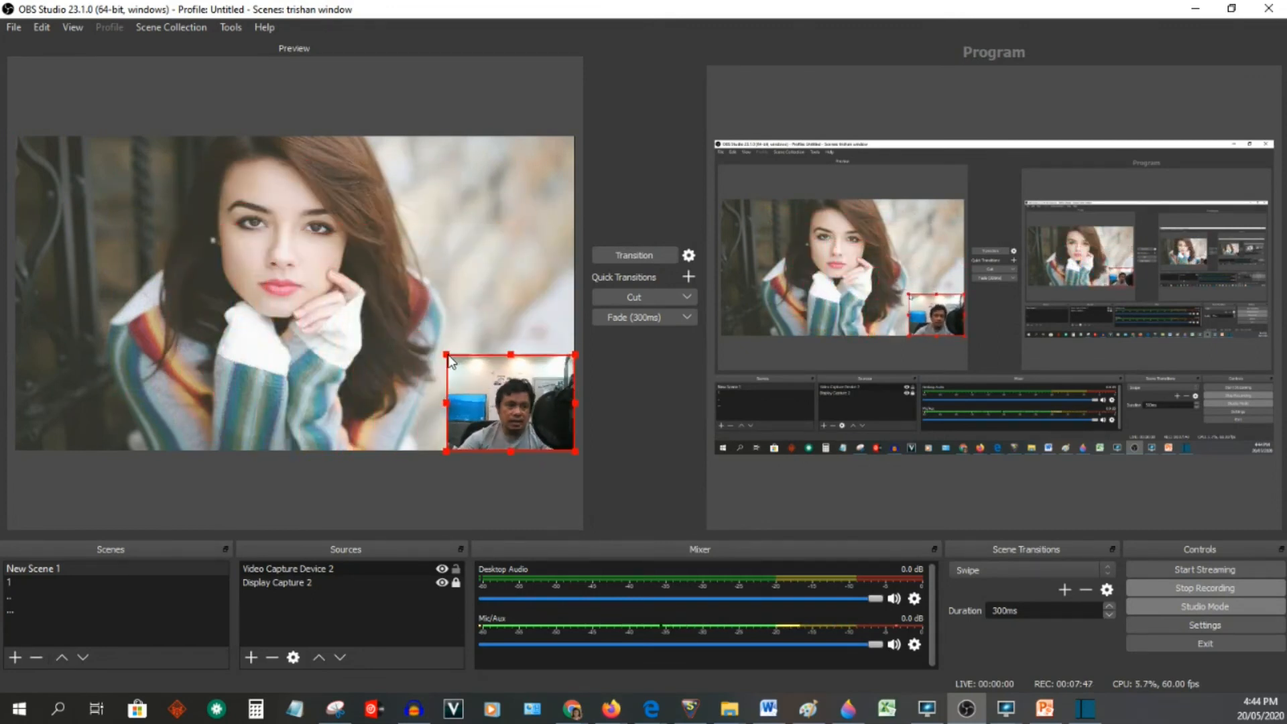
left_click(456, 569)
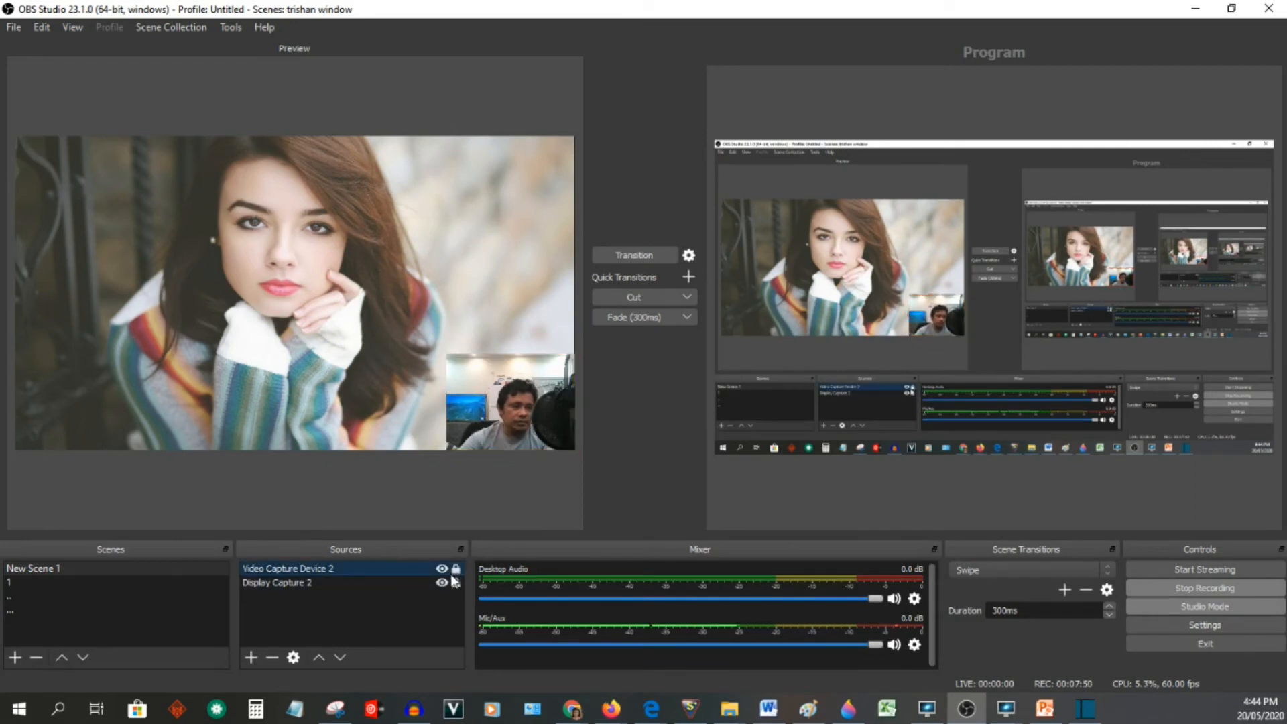
left_click(405, 501)
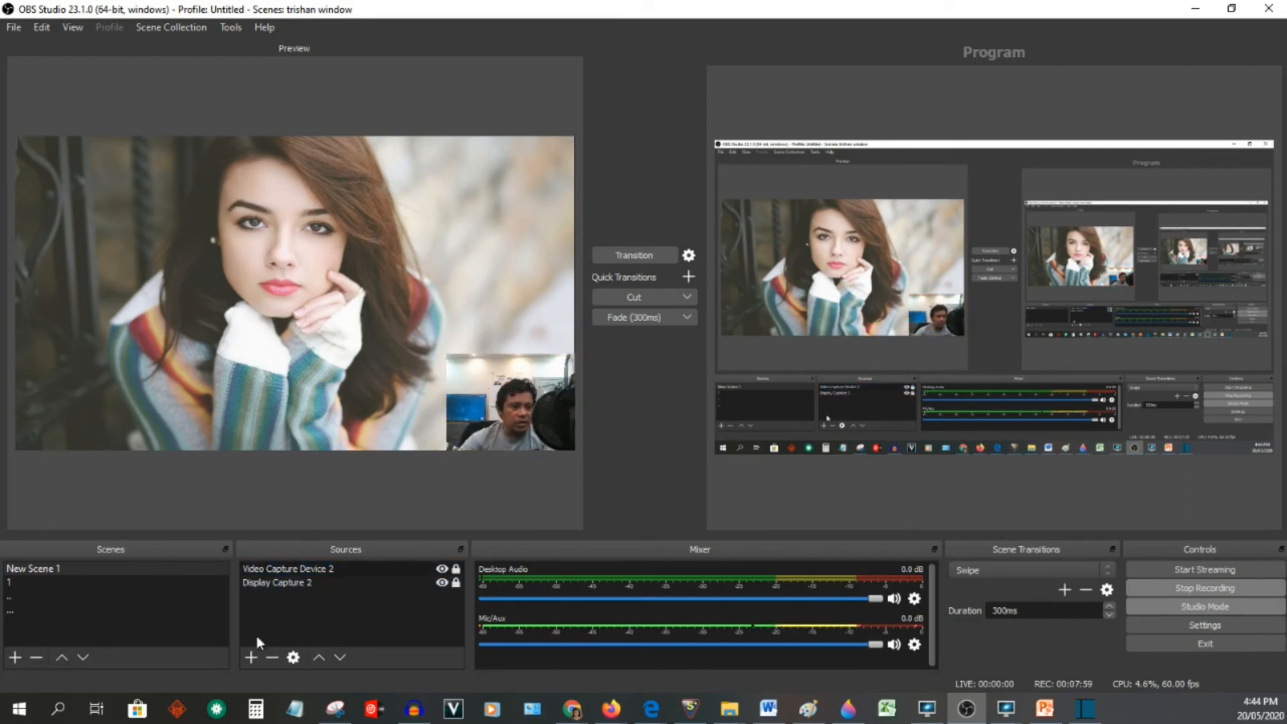
Add a new Image source that uses the logo file Untitled.png from the desktop
left_click(251, 657)
left_click(285, 498)
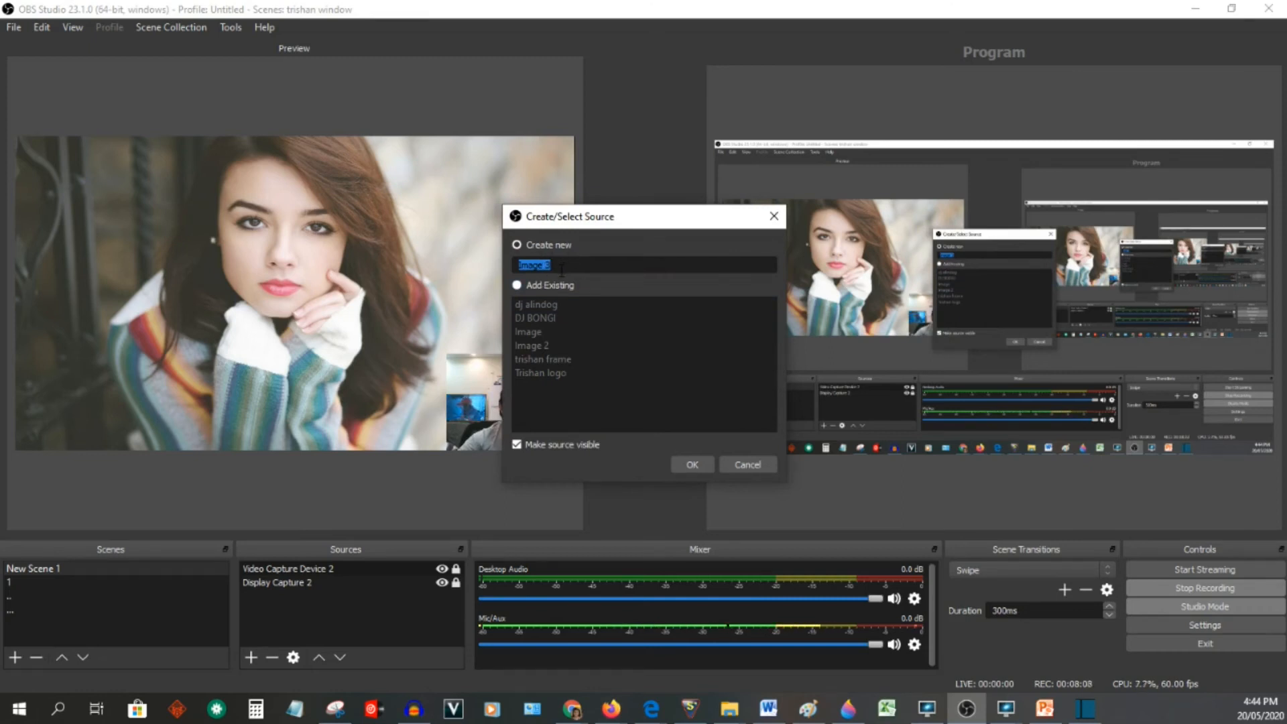
left_click(686, 465)
left_click(871, 449)
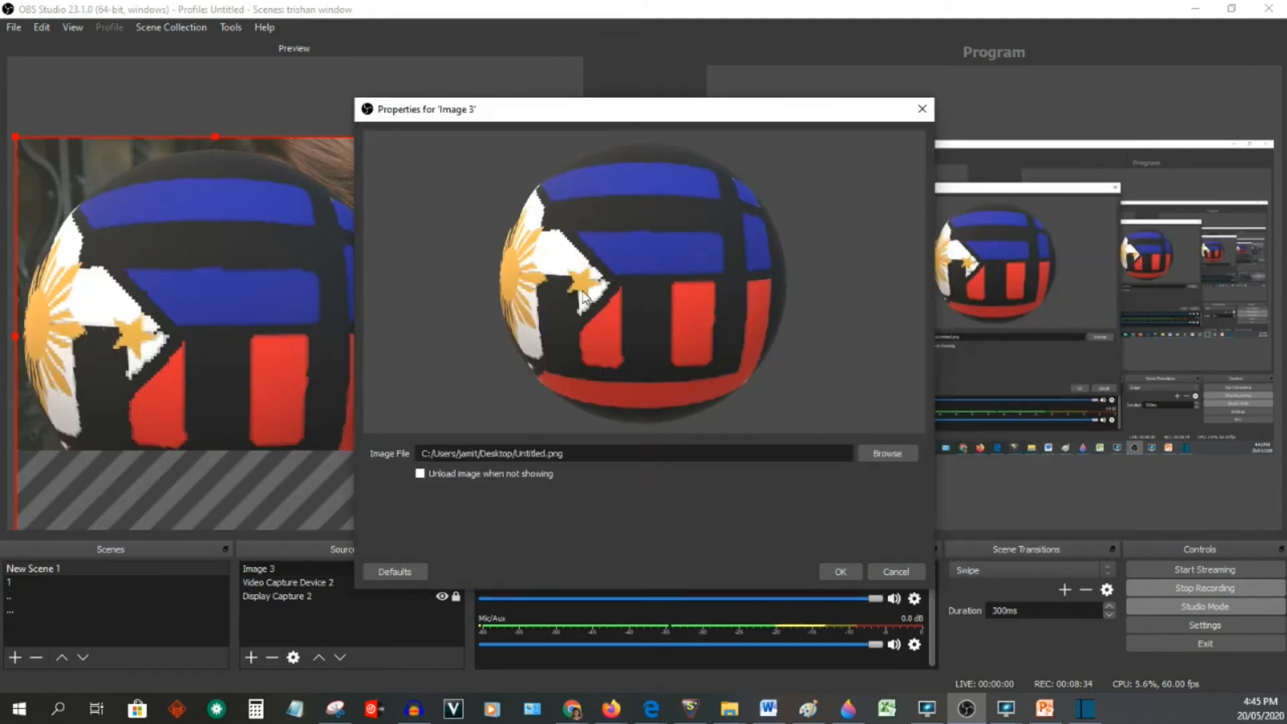
left_click(841, 571)
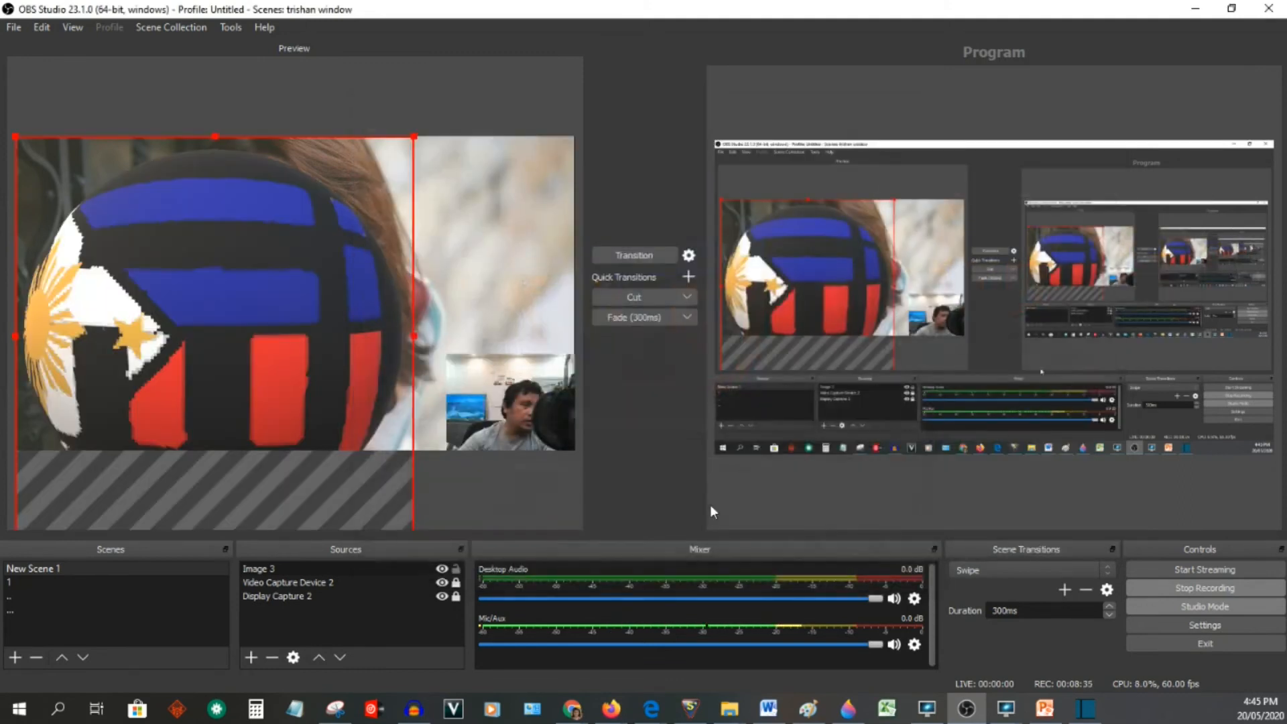
Shrink the logo image, place it in the lower-left corner of the canvas and lock its source
left_click_drag(413, 137, 50, 171)
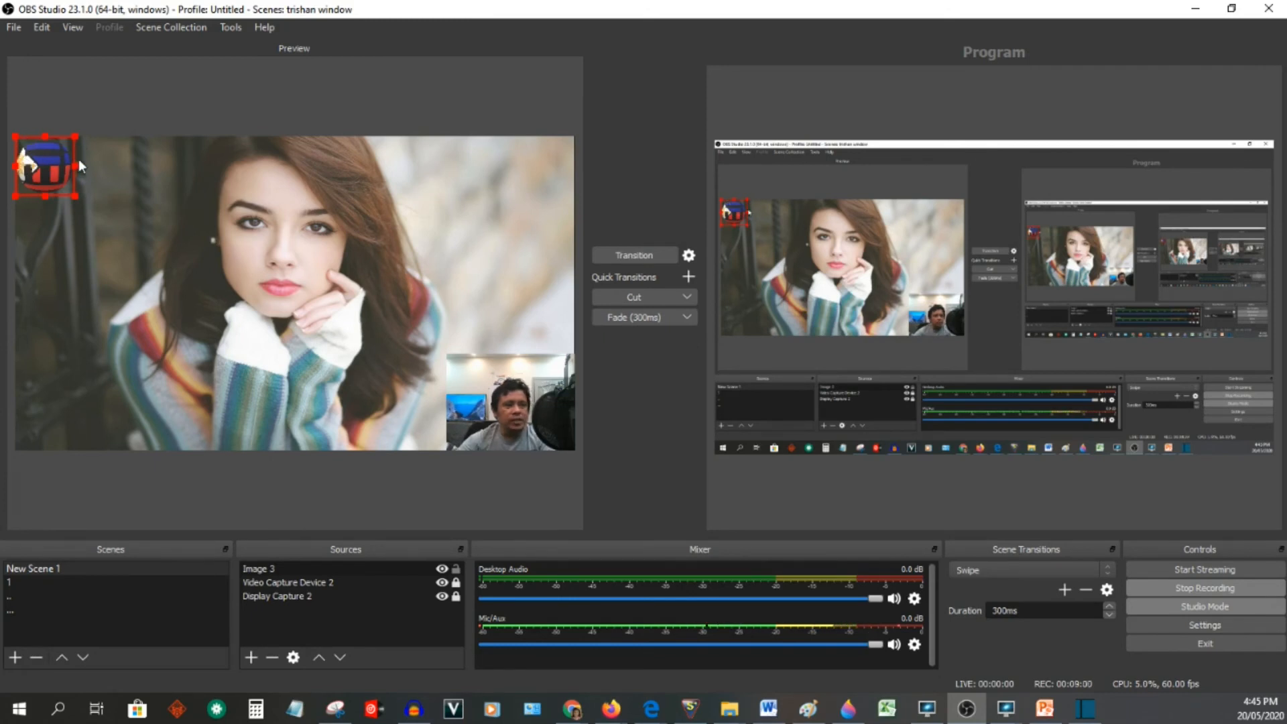
left_click_drag(40, 157, 86, 382)
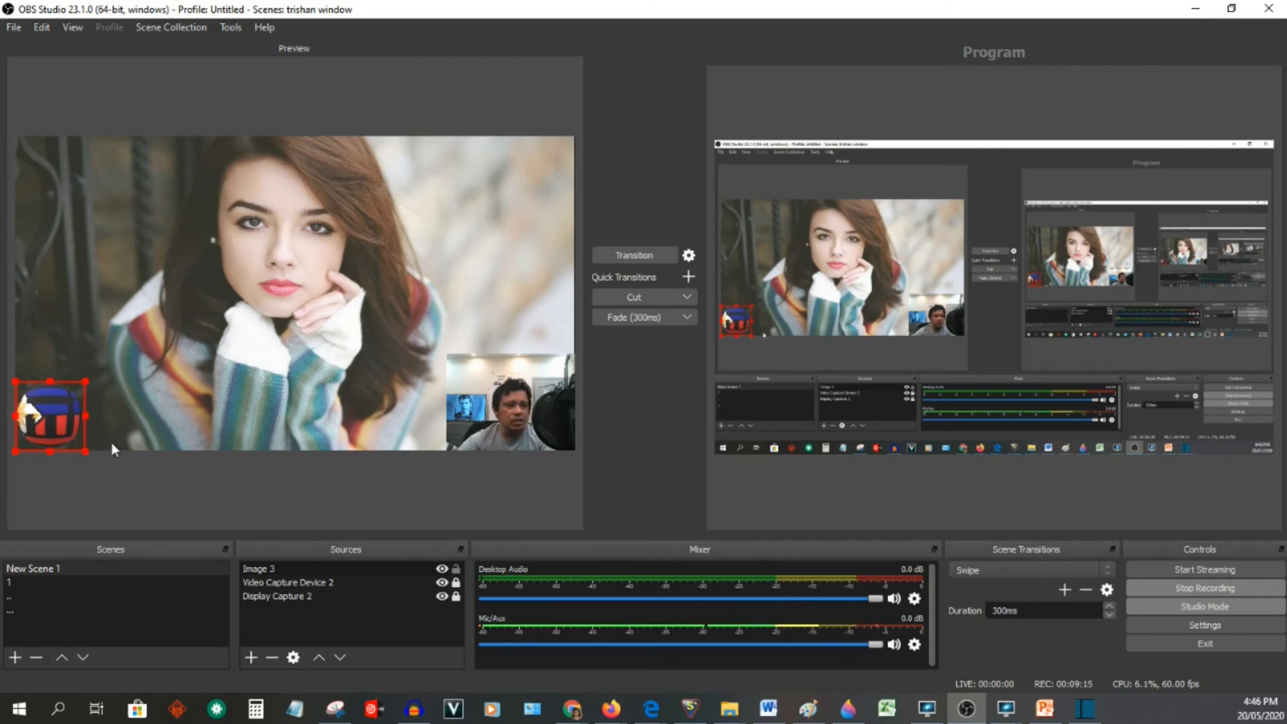
left_click(462, 622)
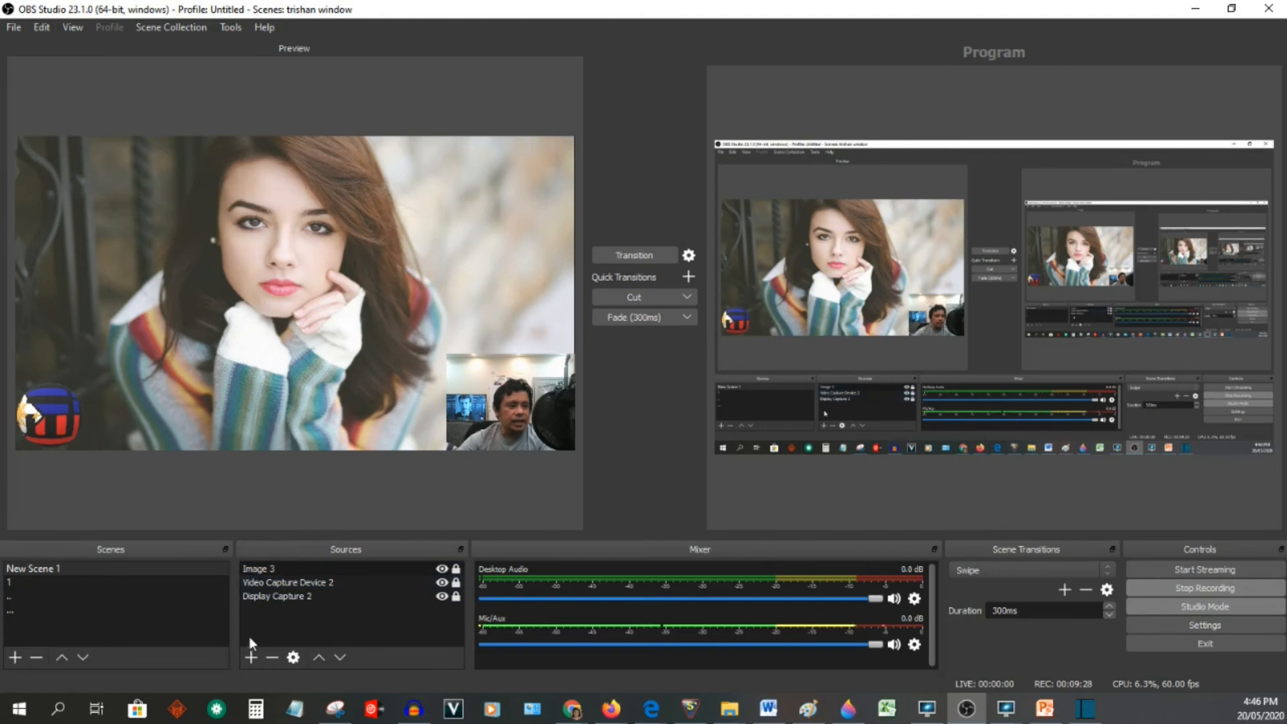
Add a Text (GDI+) source with the text "PLEASE LIKE MY VIDEO"
left_click(250, 657)
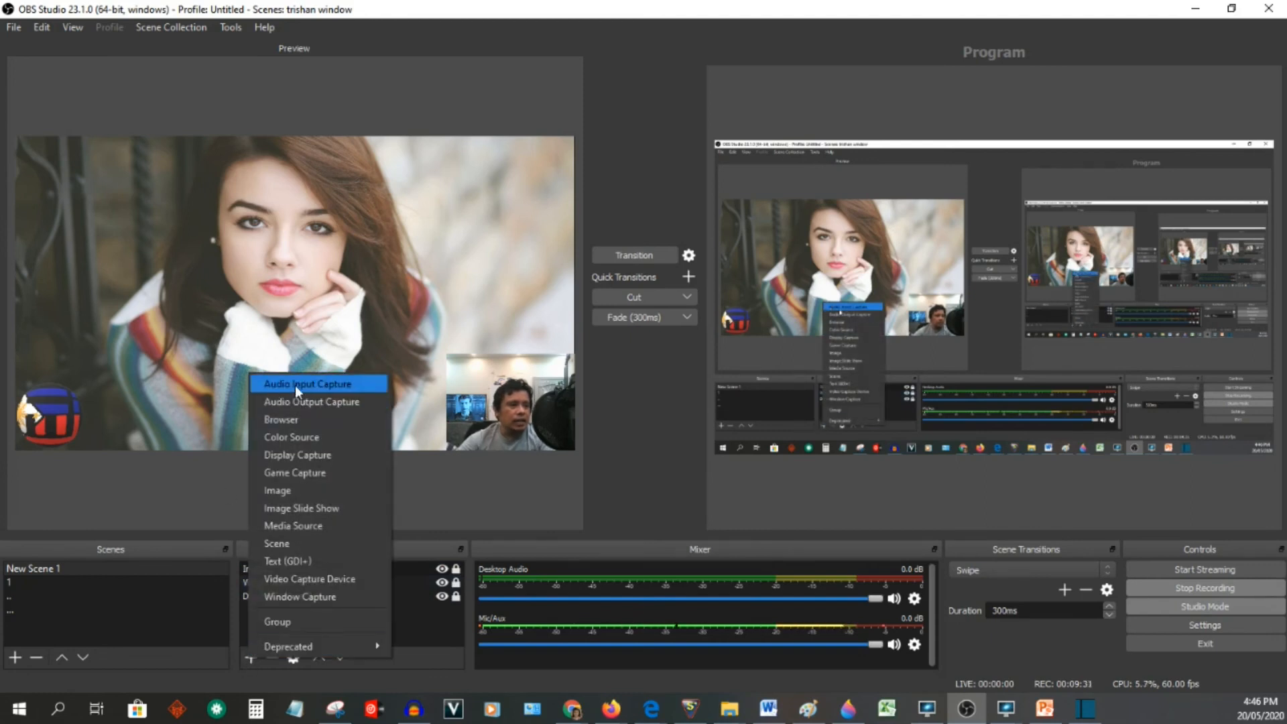
left_click(313, 558)
left_click(684, 461)
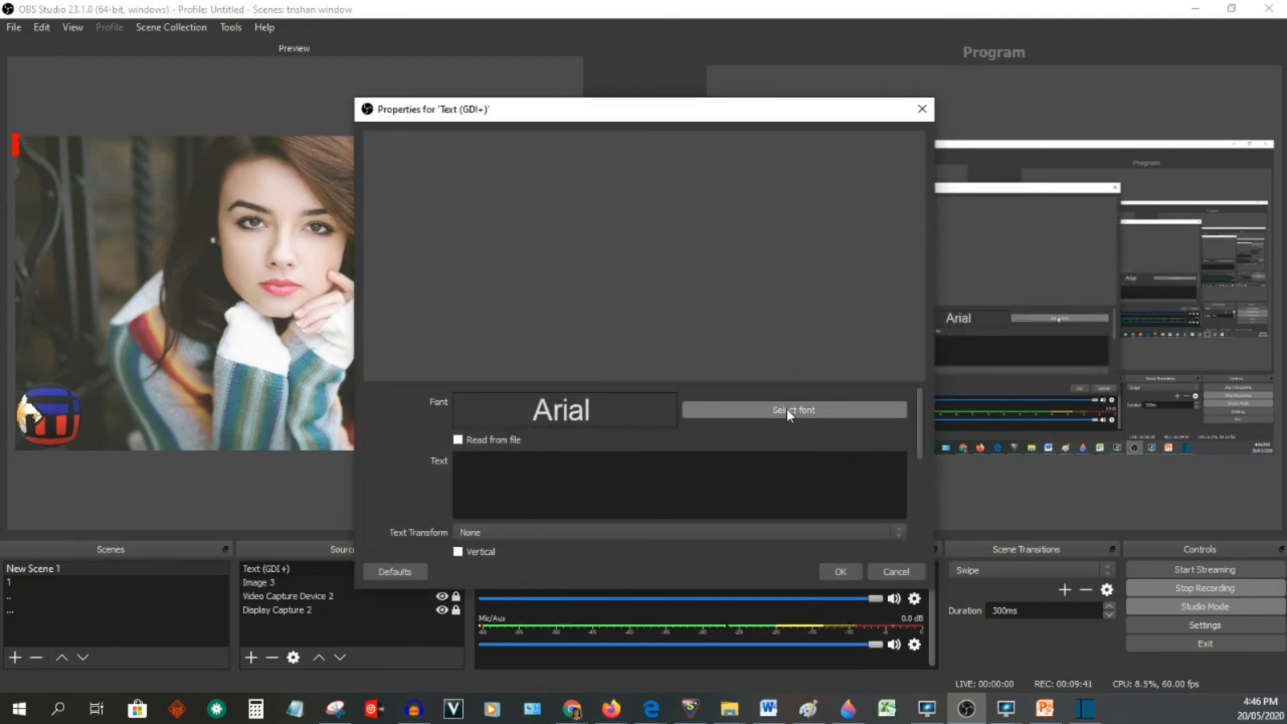
left_click(552, 479)
type("p")
key("BackSpace")
type("PLEASE ")
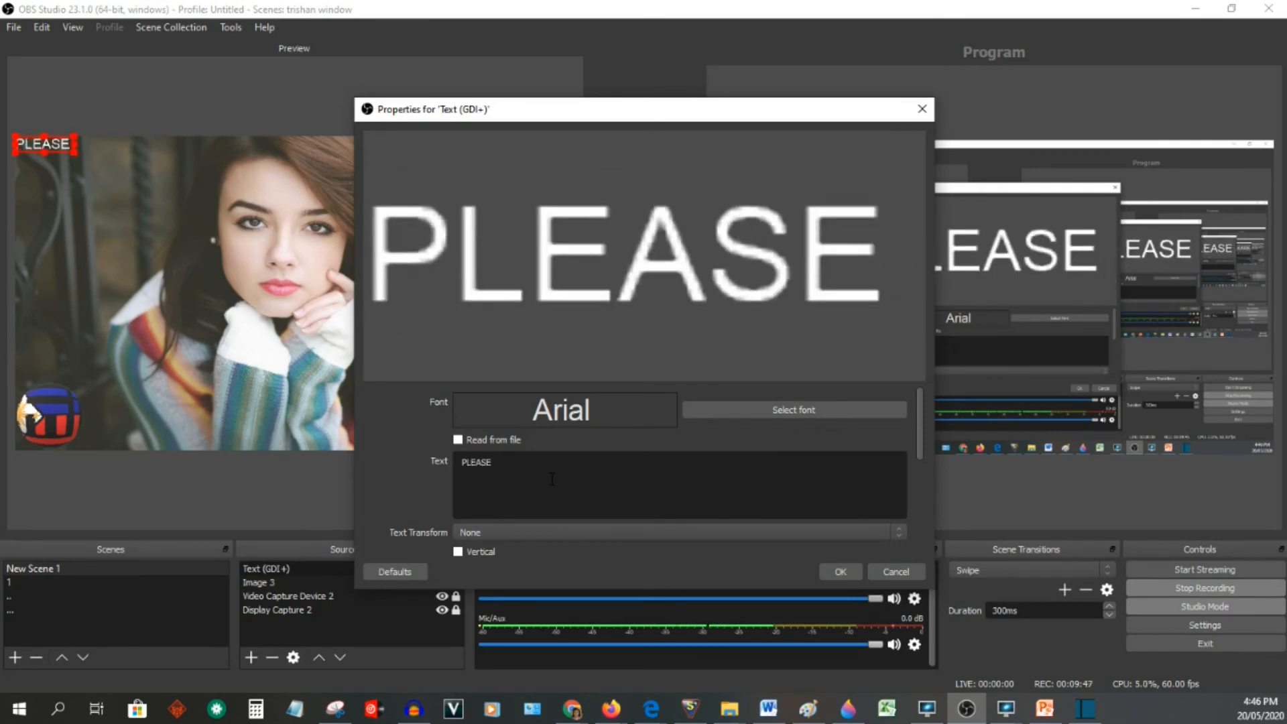
type("LIKE MY BV")
key("BackSpace")
key("BackSpace")
type("VIDEO")
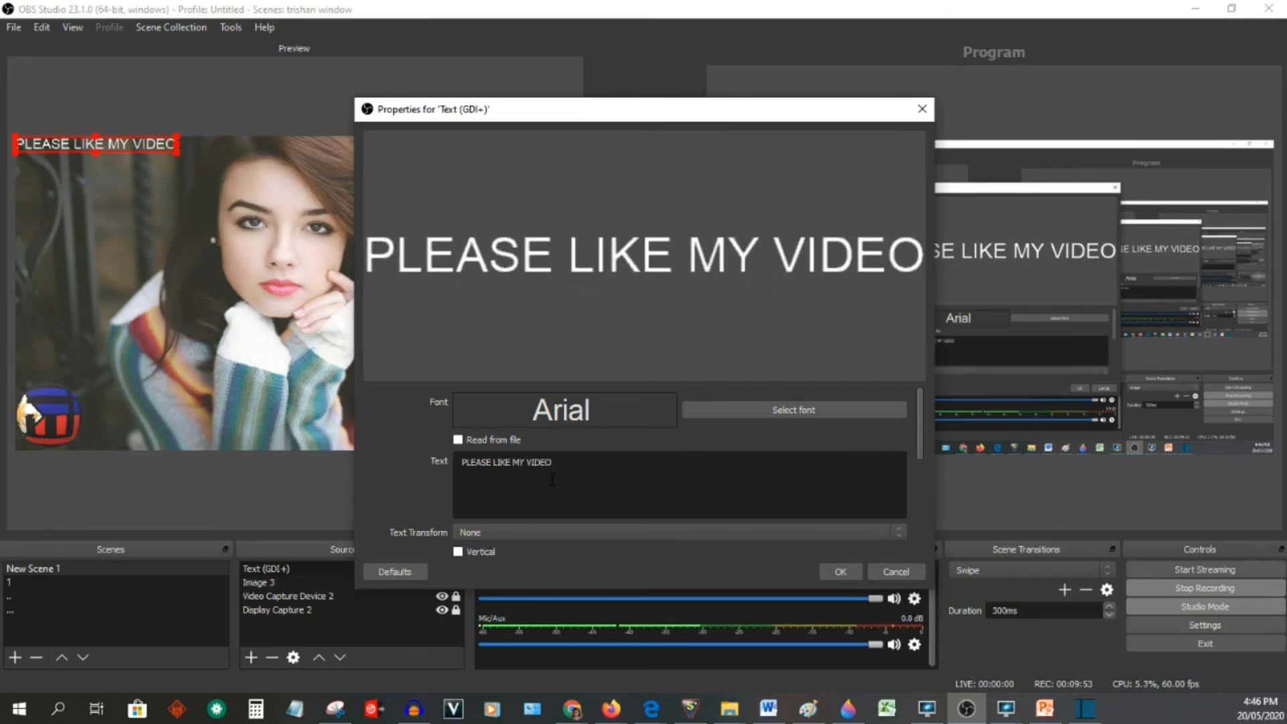
left_click(840, 571)
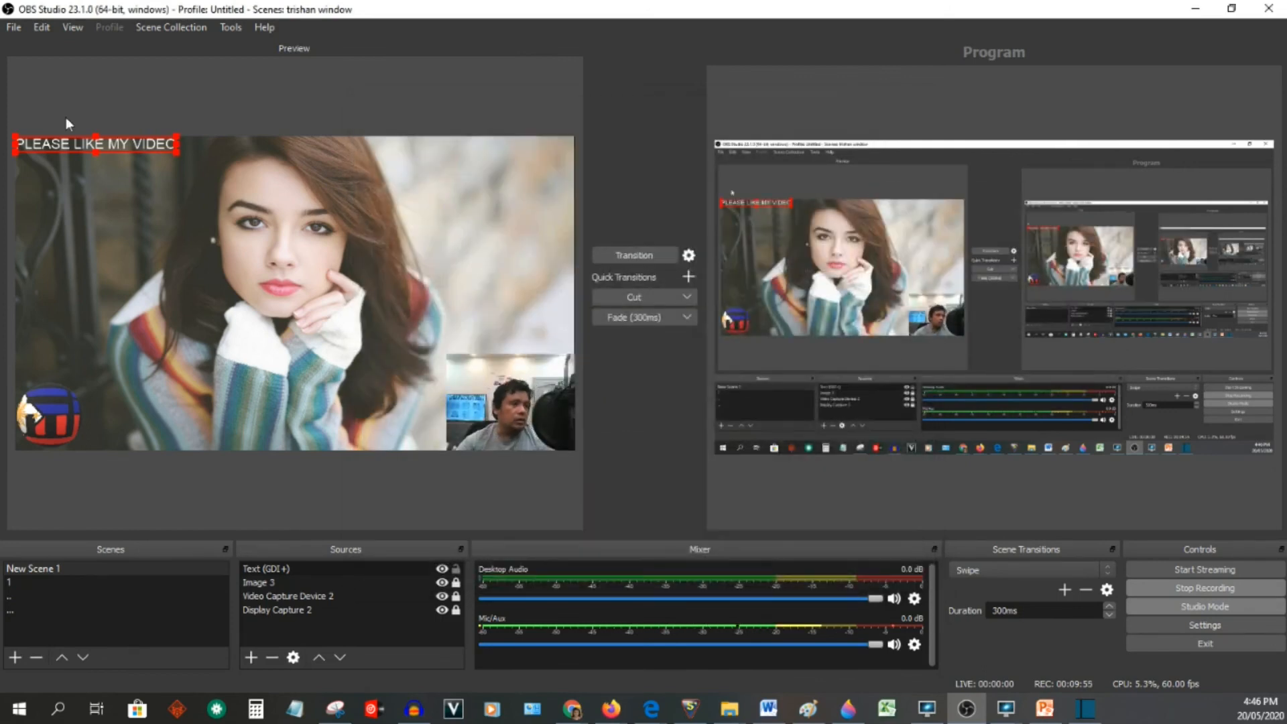
Move the text to the canvas's lower edge and enlarge it to span from the logo to the webcam picture
left_click_drag(115, 147, 287, 415)
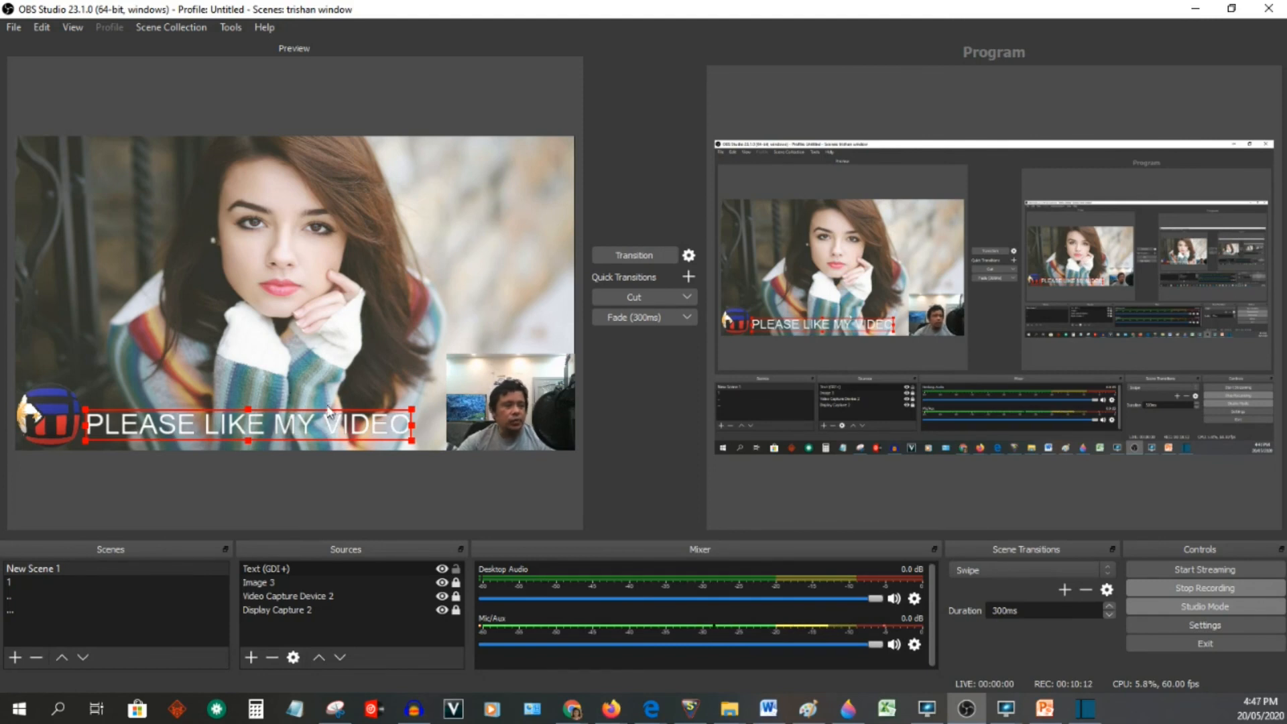
left_click_drag(413, 426, 436, 438)
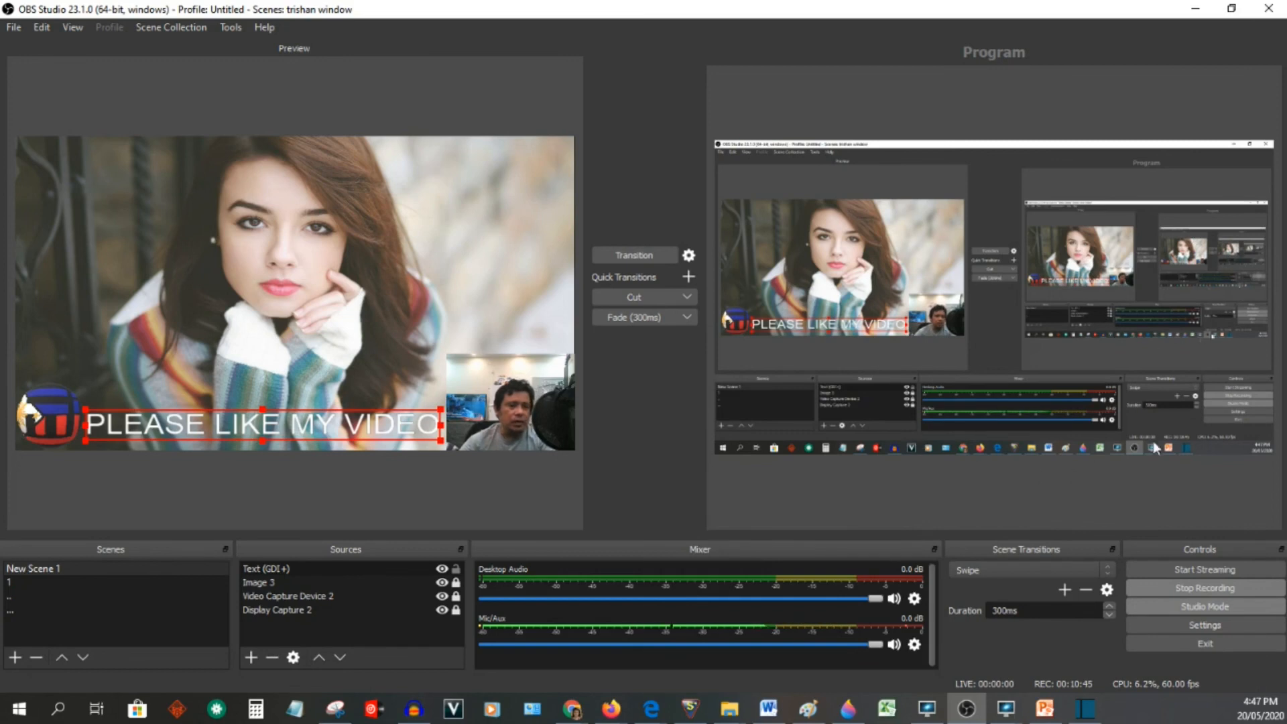
Turn off Studio Mode and switch the live output to New Scene 1
left_click(1210, 607)
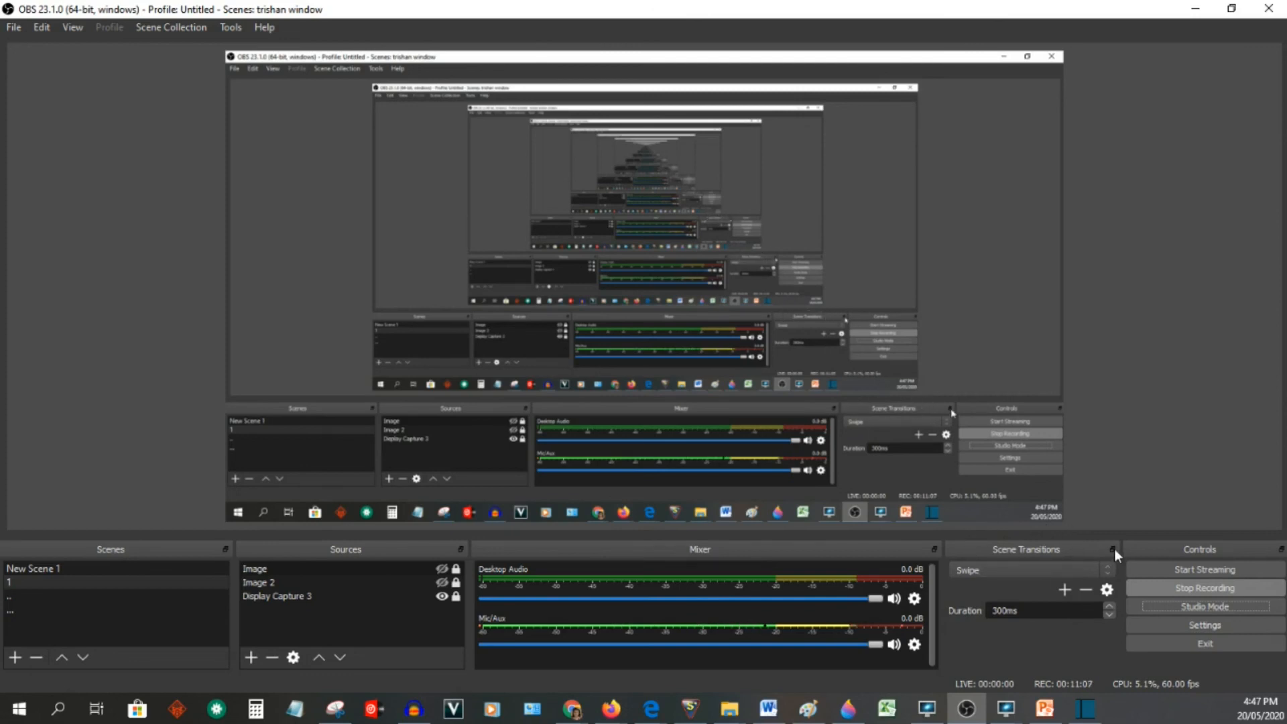
left_click(1065, 589)
left_click(57, 582)
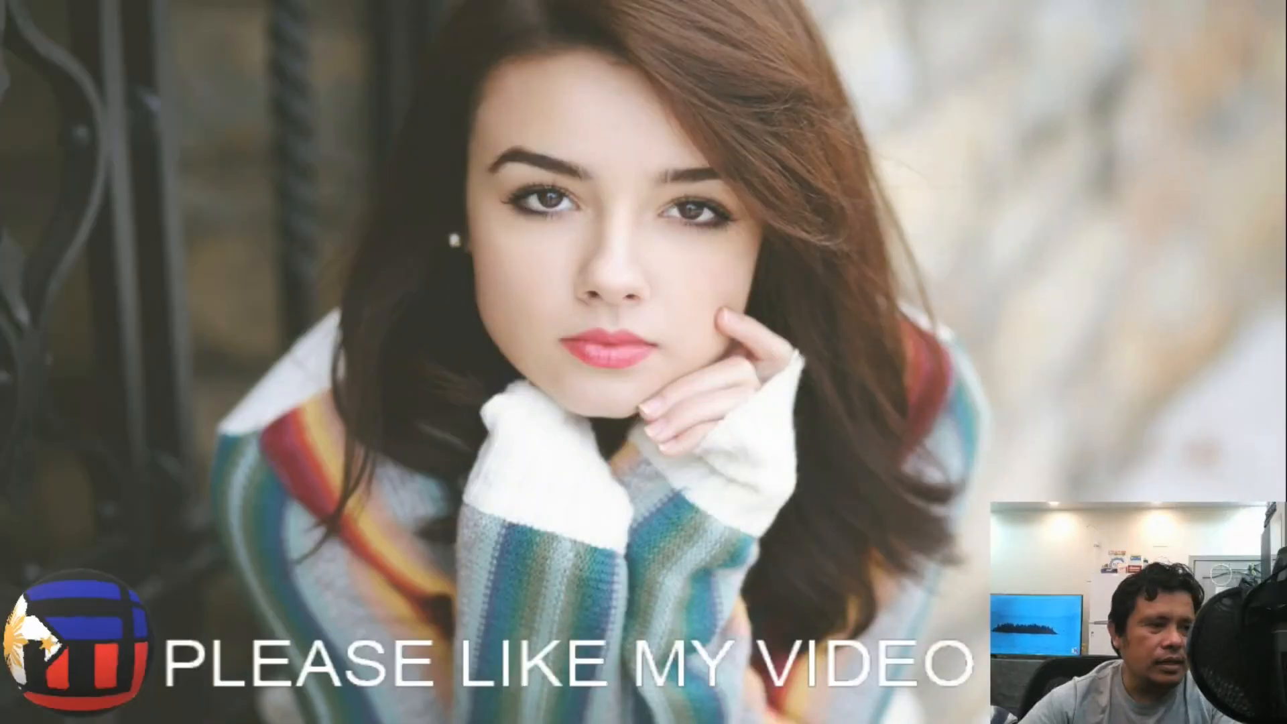